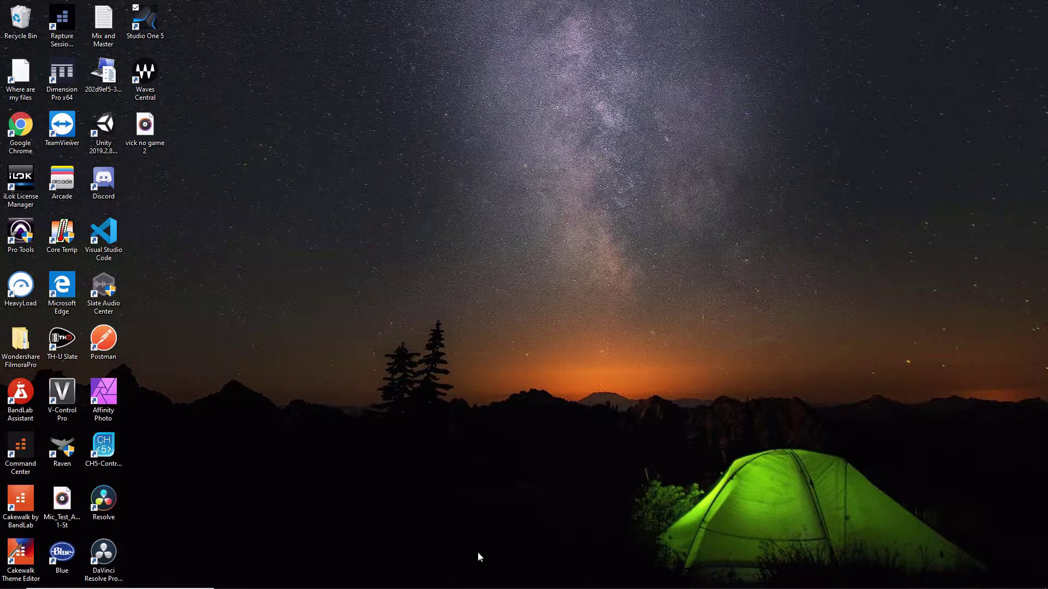
- Go to presonus.com in Chrome and open the My.PreSonus Create Account form
left_click(311, 576)
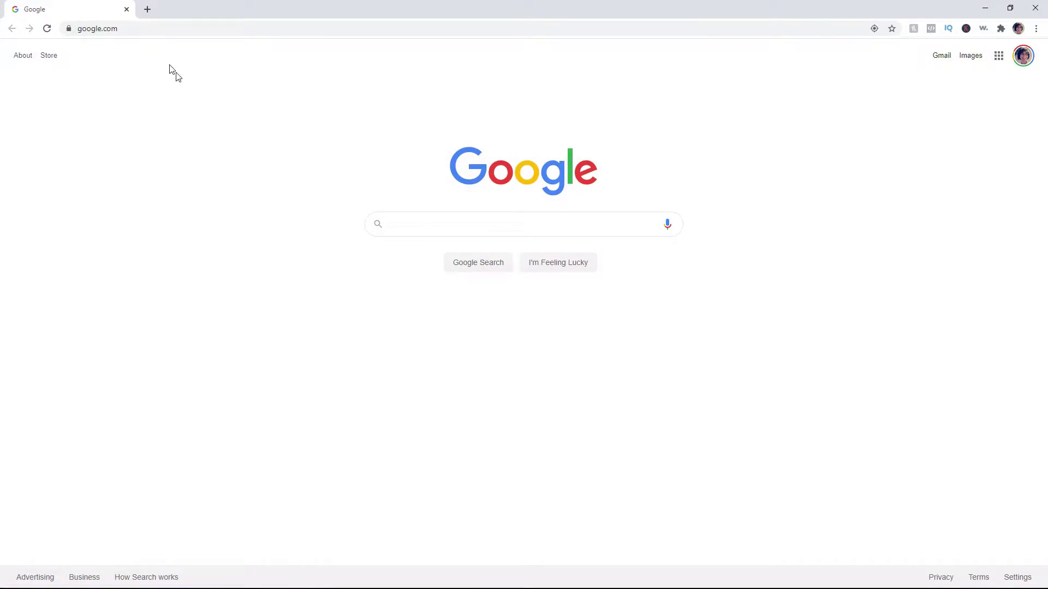
left_click(134, 28)
type("presonus.com")
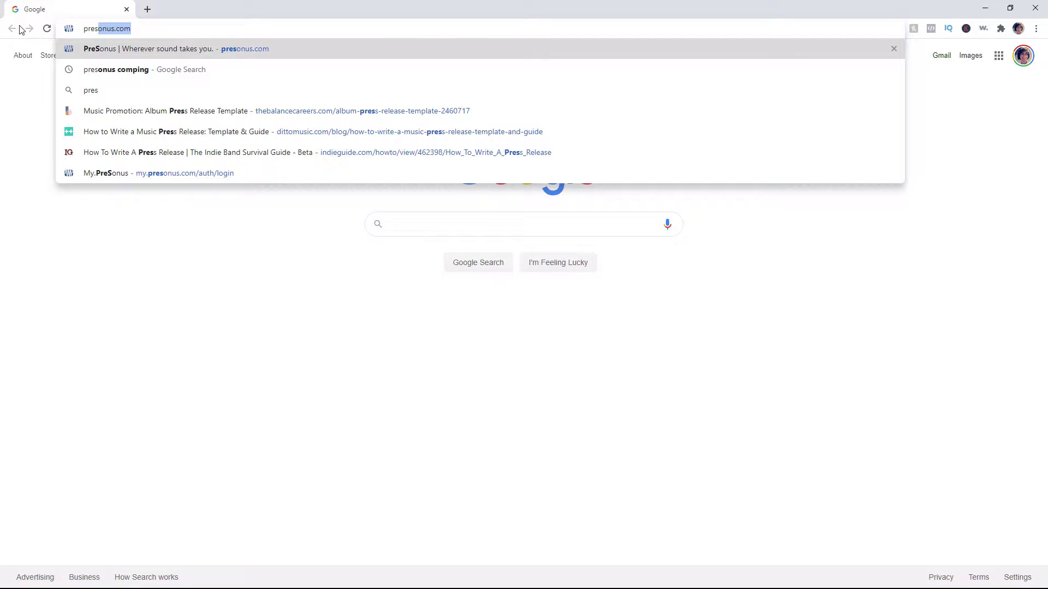
key("Return")
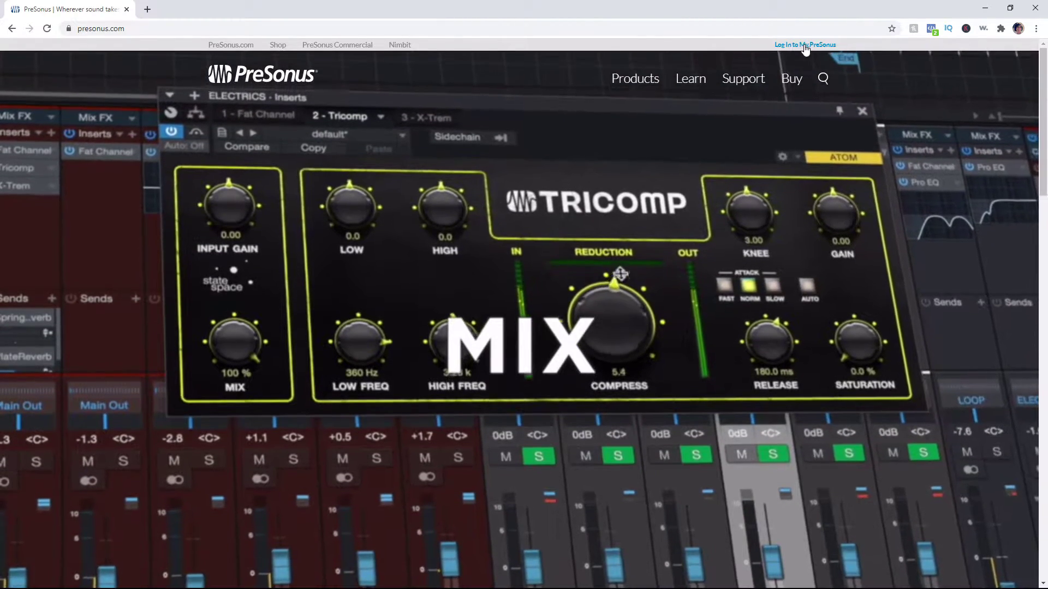
left_click(805, 44)
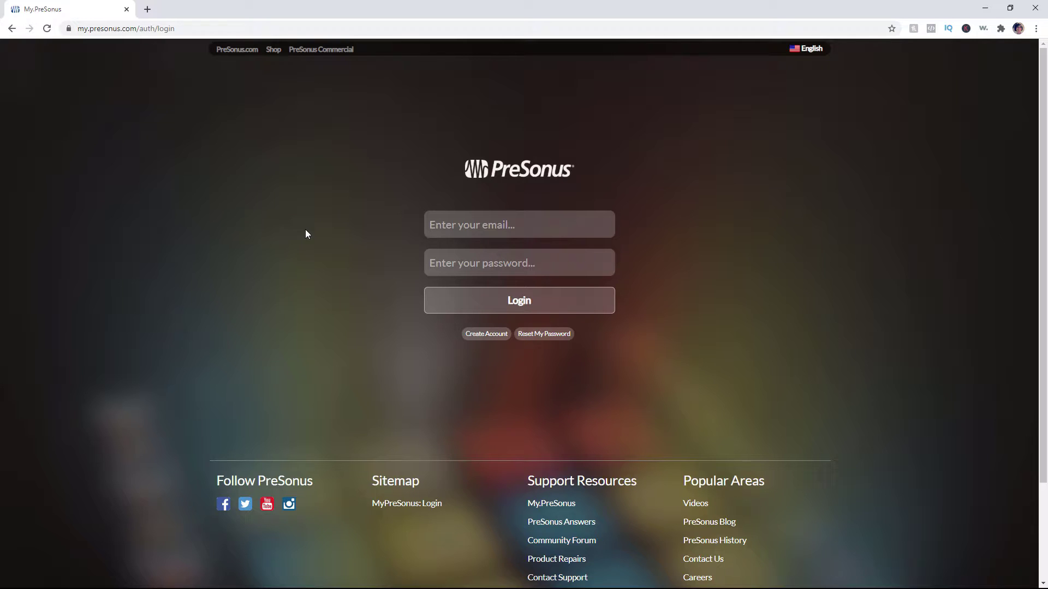
left_click(488, 334)
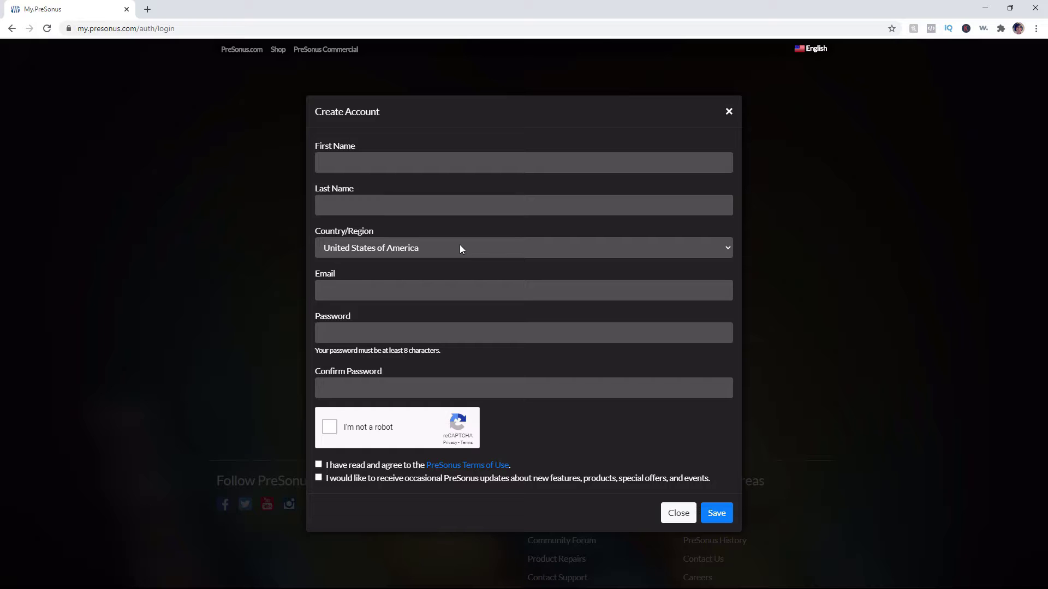
- Dismiss the Create Account form and begin signing in with the account email
left_click(728, 112)
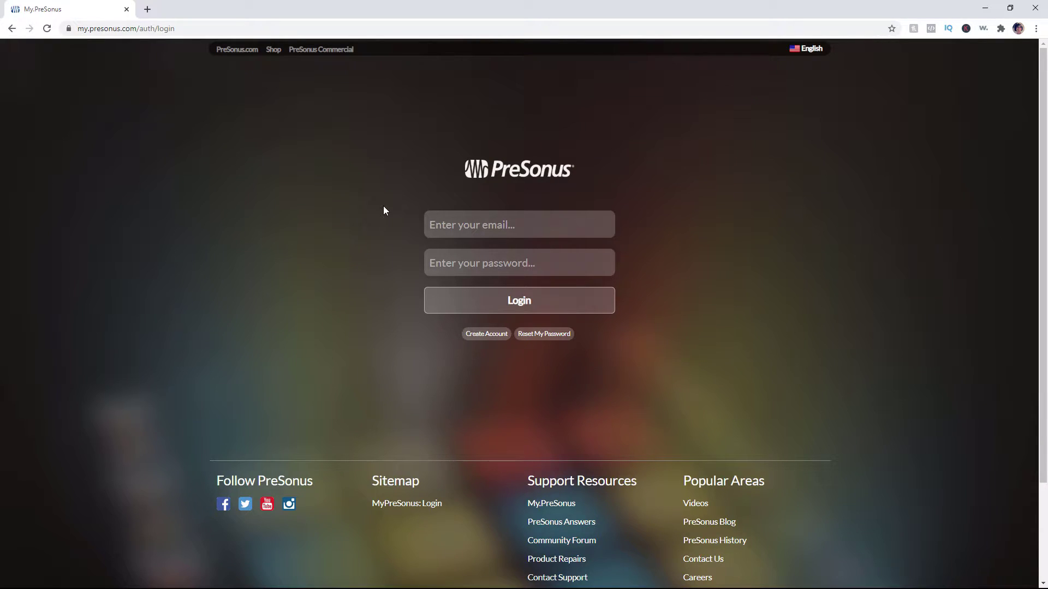
left_click(461, 227)
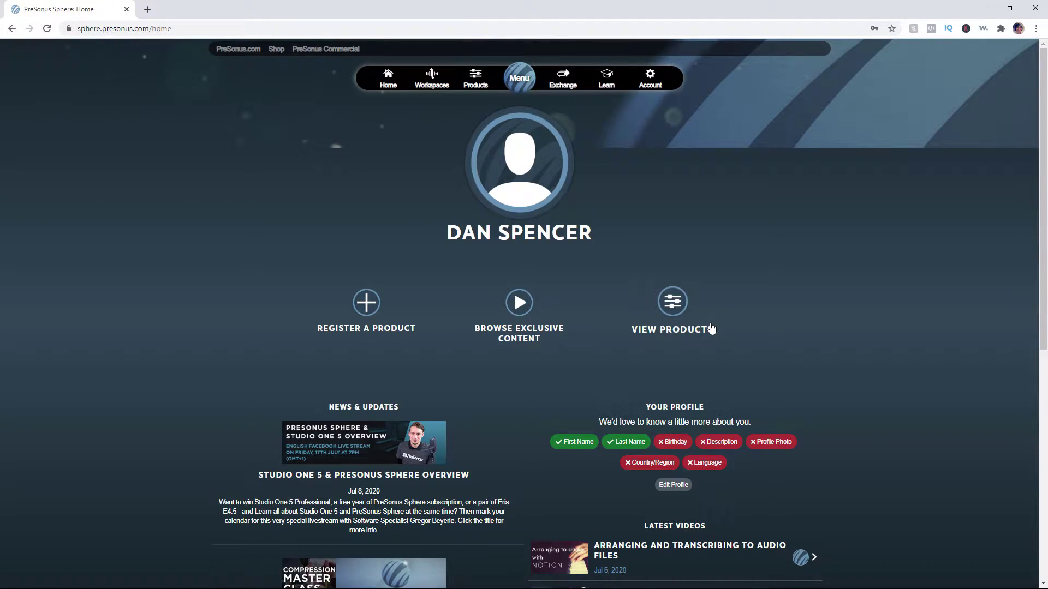
- Add the $14.95 PreSonus Sphere Monthly Membership to the shop cart
left_click(277, 50)
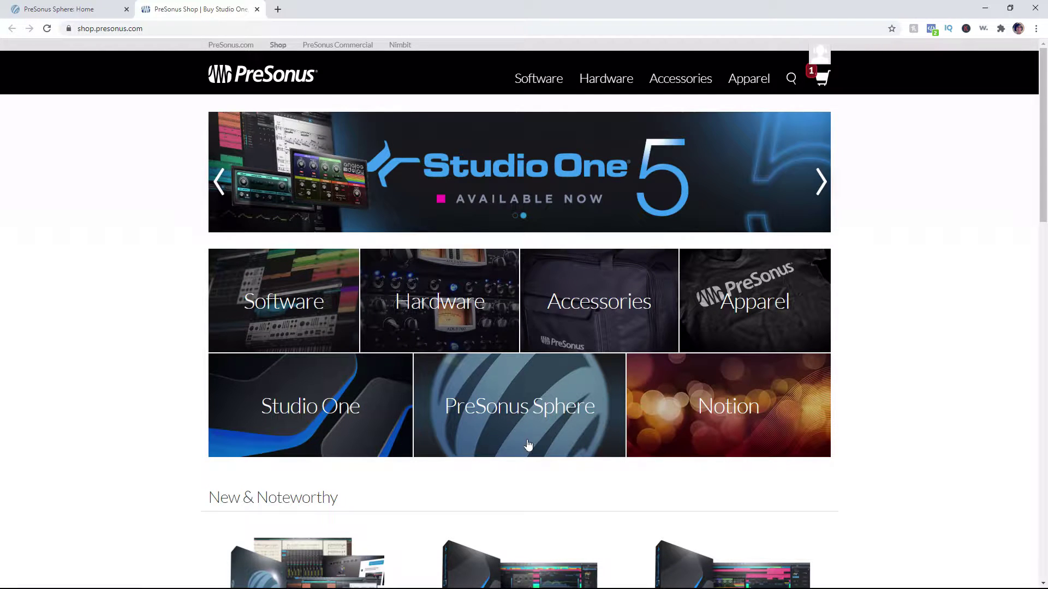
left_click(513, 414)
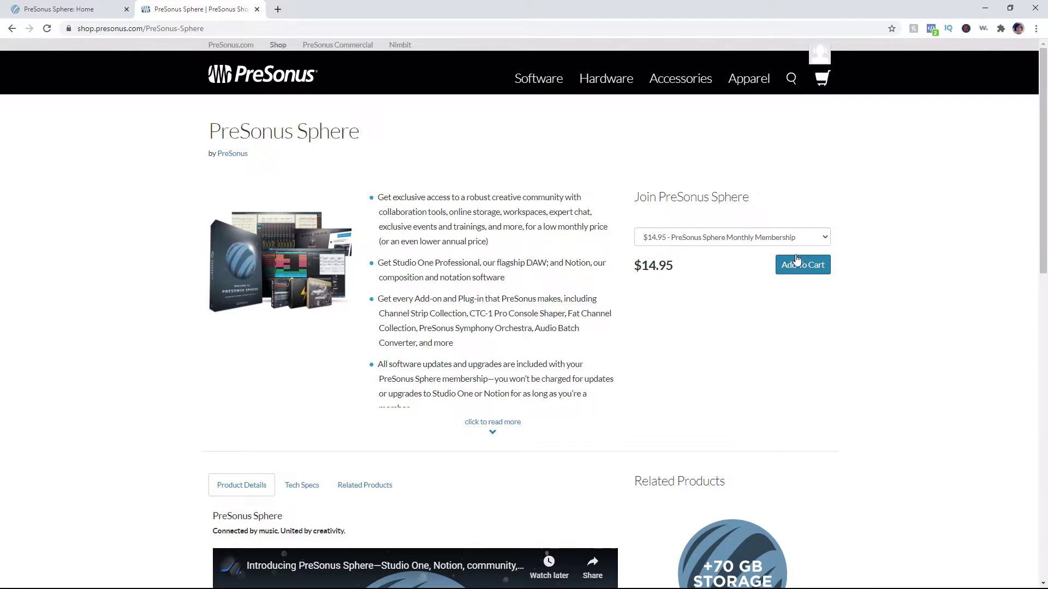
left_click(828, 235)
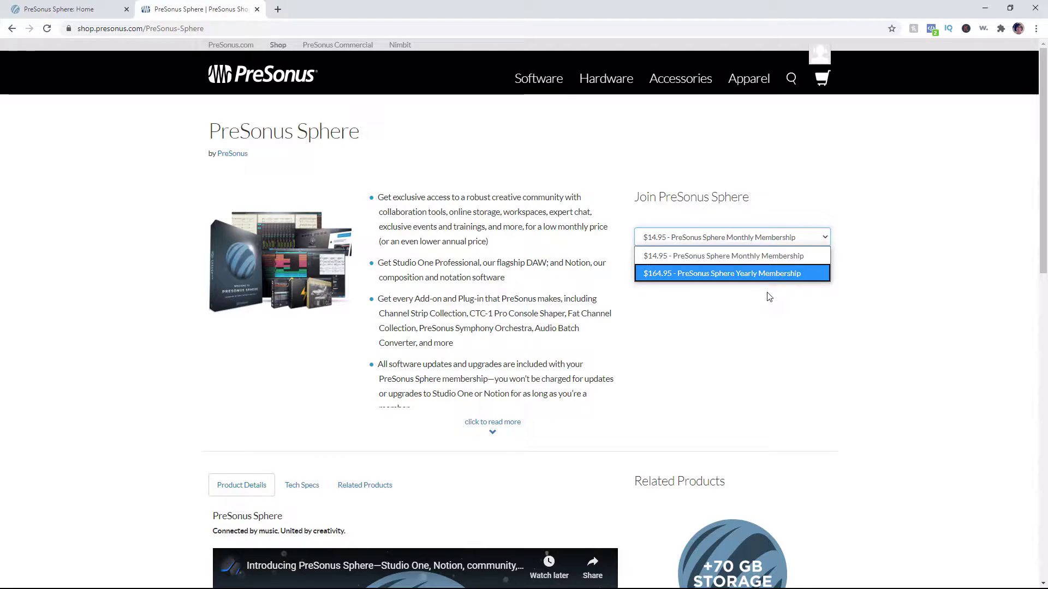
left_click(742, 156)
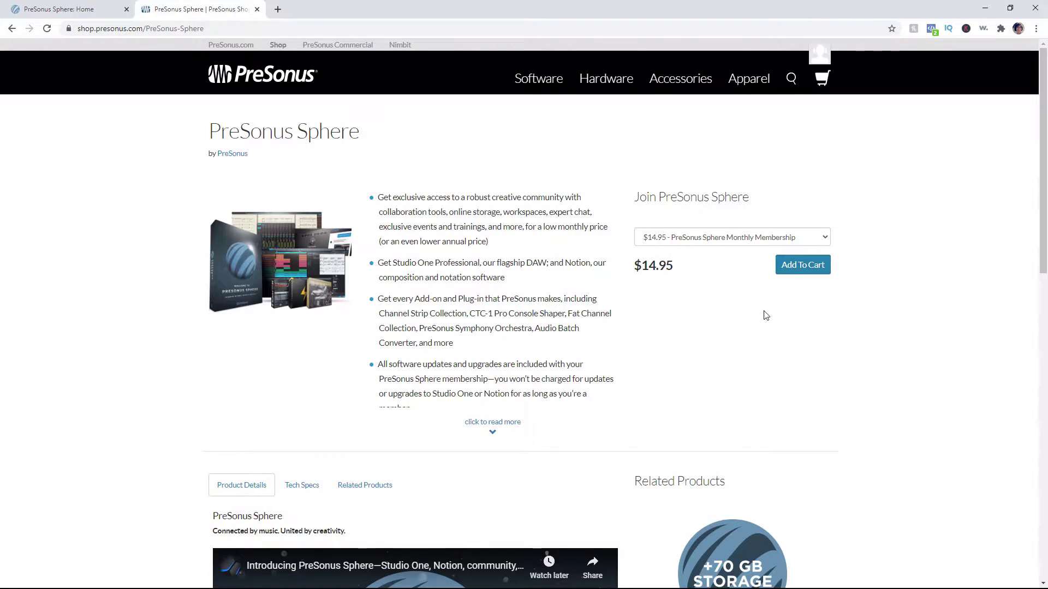
left_click(800, 266)
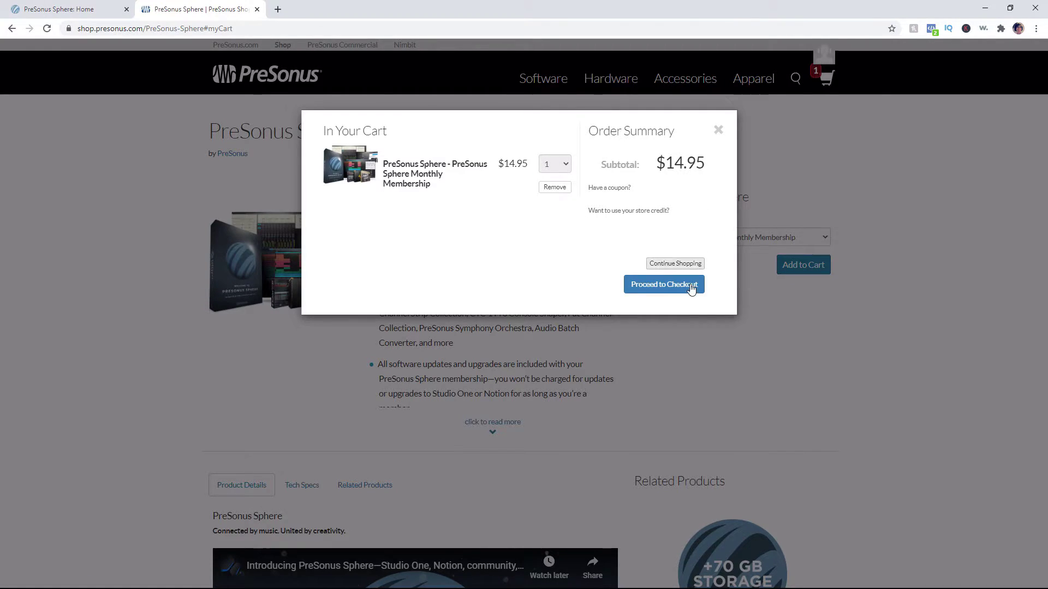
- Proceed from the cart to checkout for the Sphere membership
left_click(658, 289)
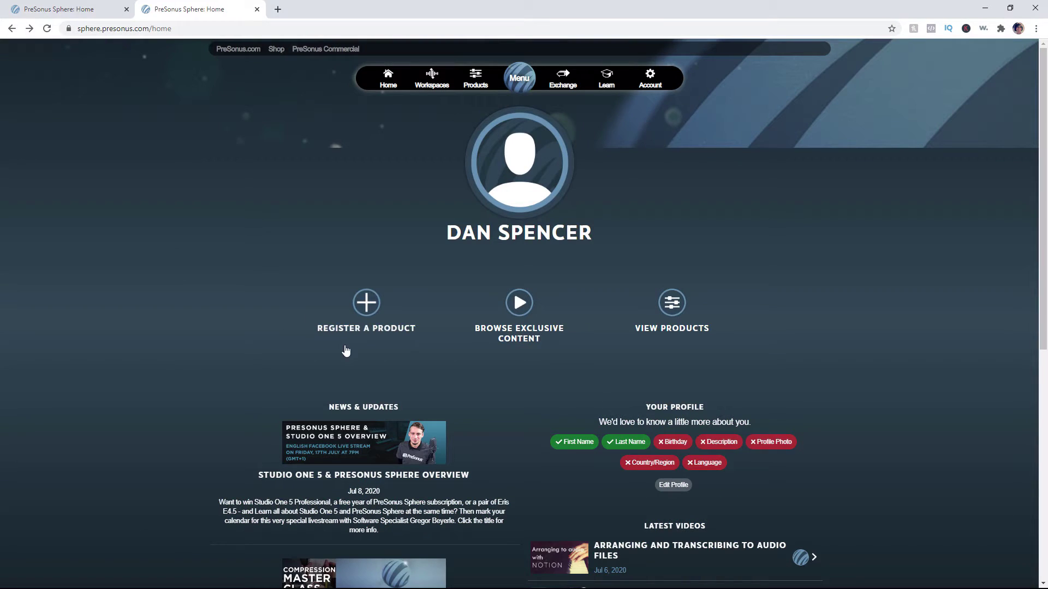
- List the registered products and select Studio One 5 Professional
left_click(679, 312)
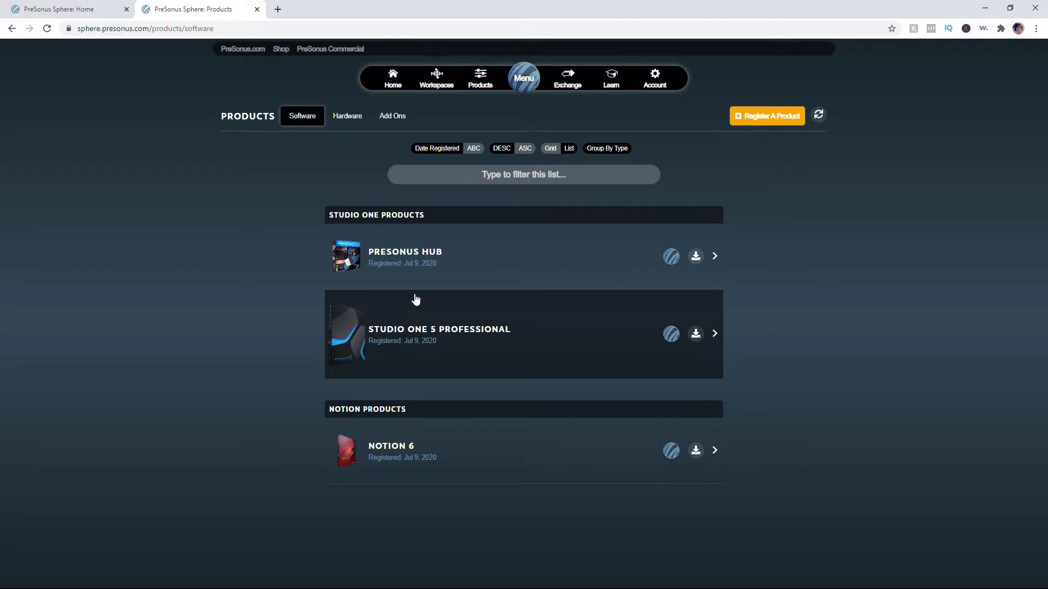
mouse_move(670, 336)
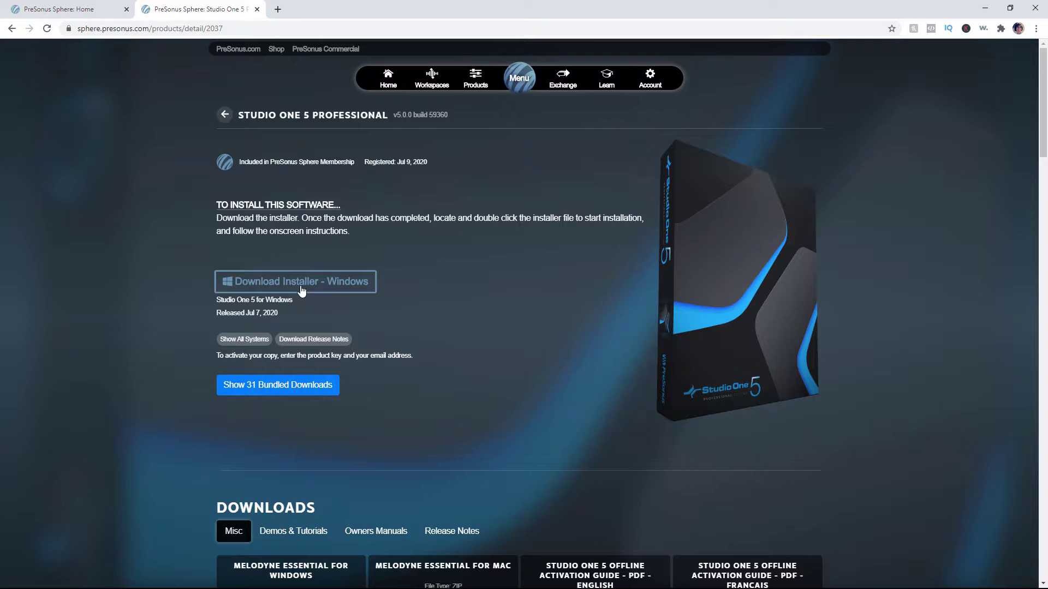
- Save the Studio One 5 Windows installer to the Downloads folder
left_click(261, 342)
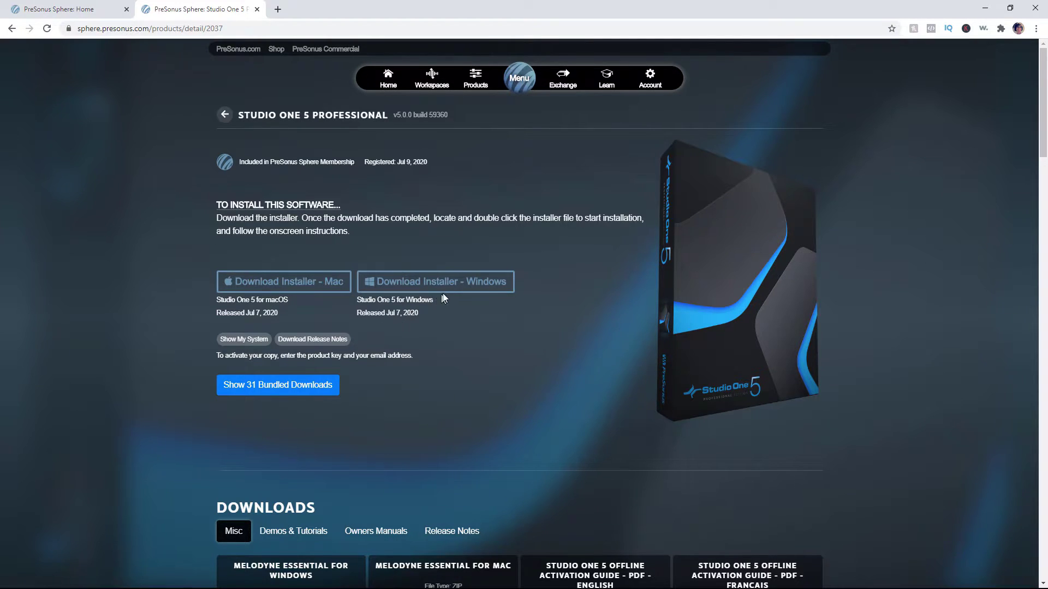
left_click(453, 283)
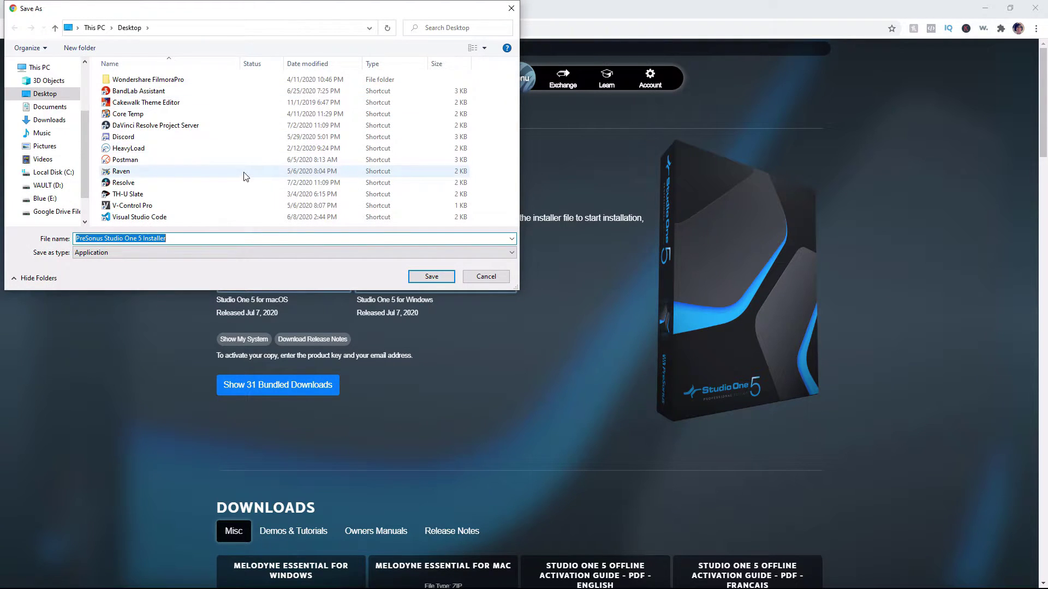
left_click(49, 119)
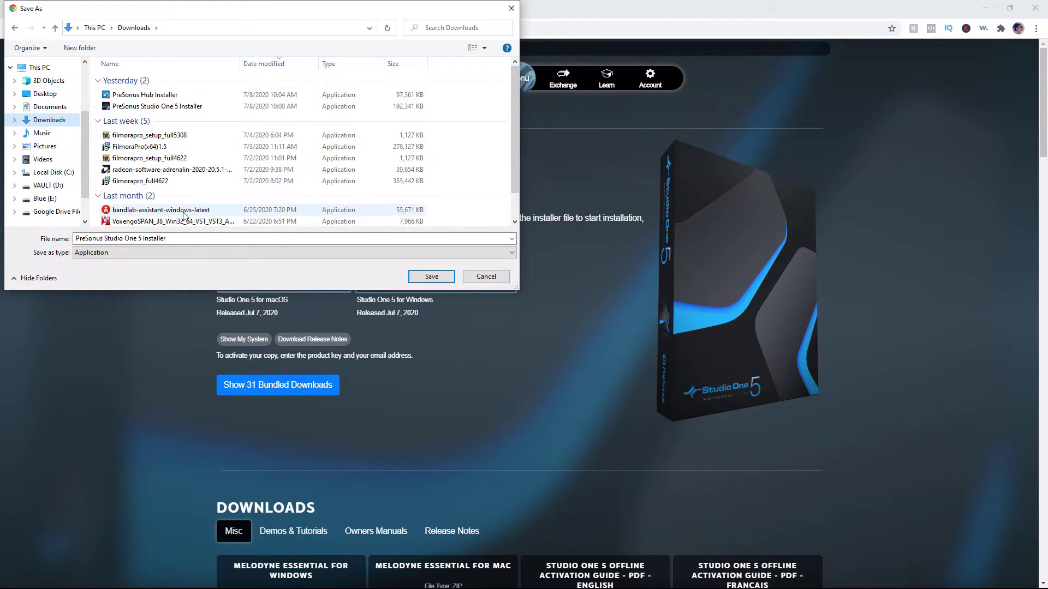
left_click(487, 277)
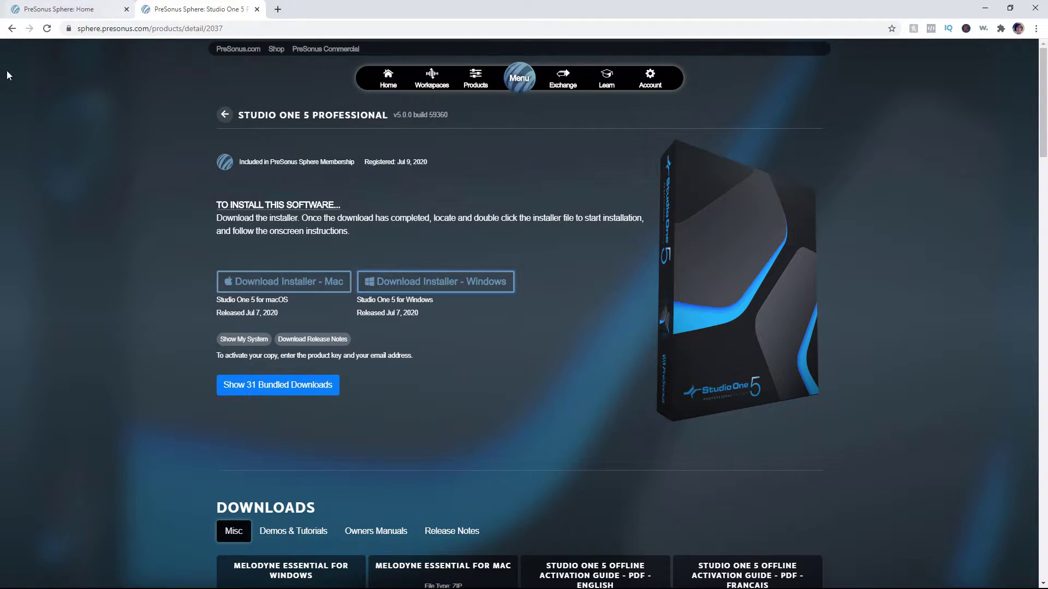
- Return to the products list and start saving the PreSonus Hub Windows installer, cancelling the prompt
left_click(11, 28)
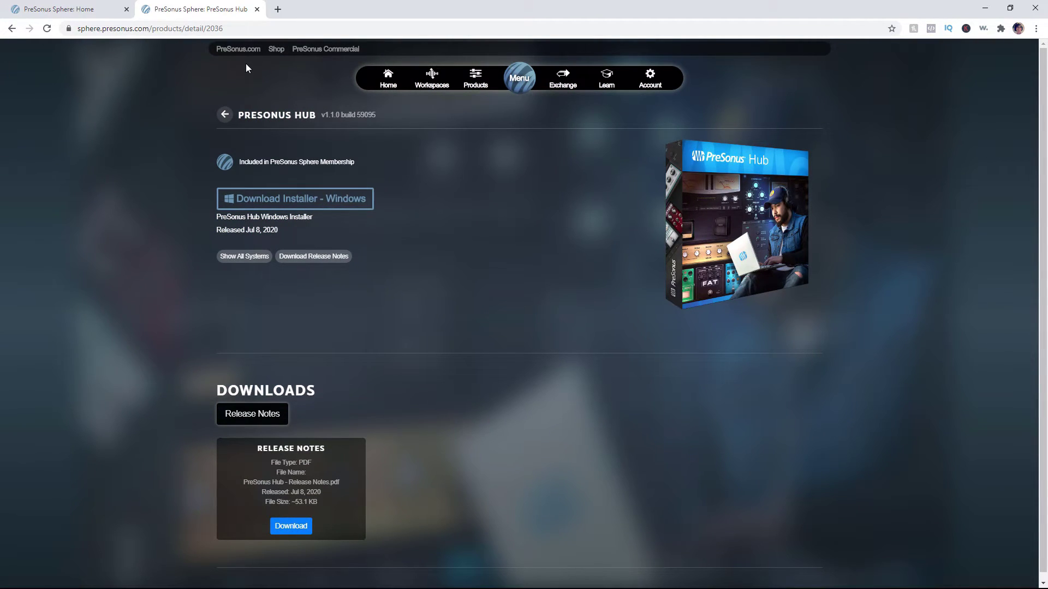
left_click(292, 194)
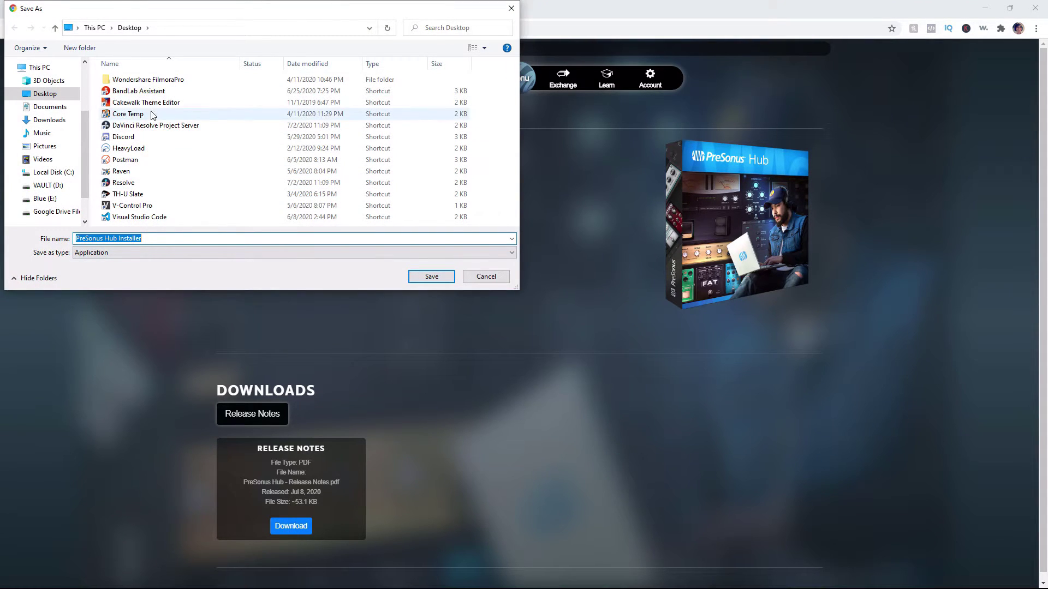
left_click(49, 120)
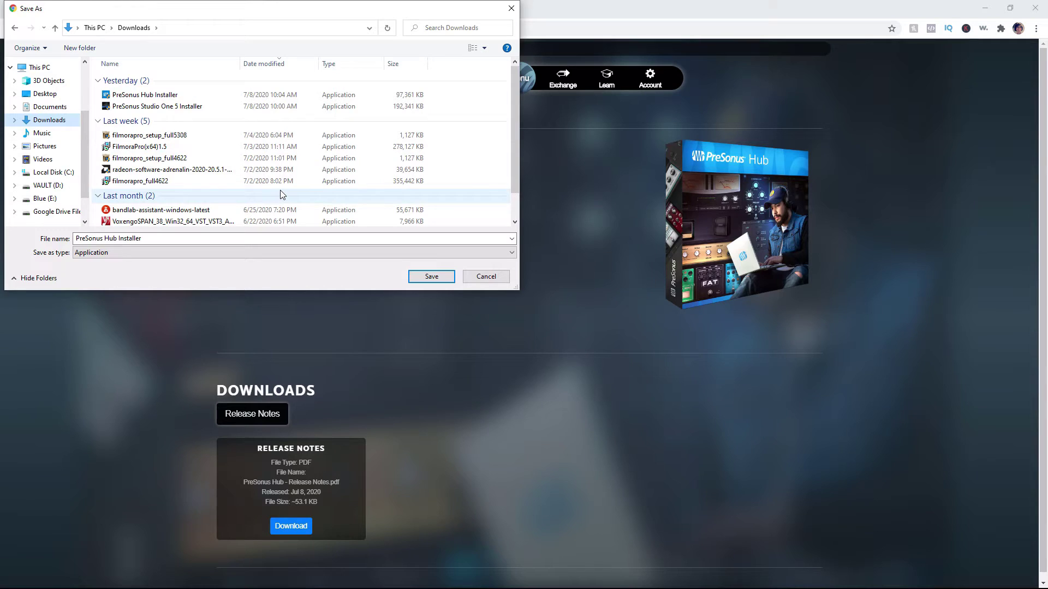
left_click(488, 277)
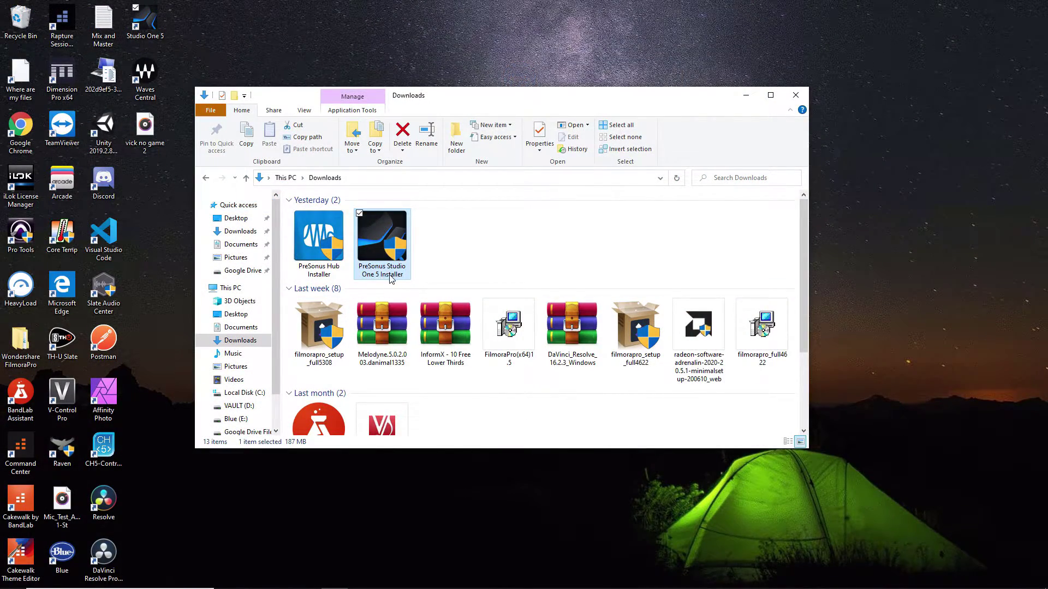
- Install Studio One 5 into the default C:\Program Files\PreSonus\Studio One 5 folder
mouse_move(395, 280)
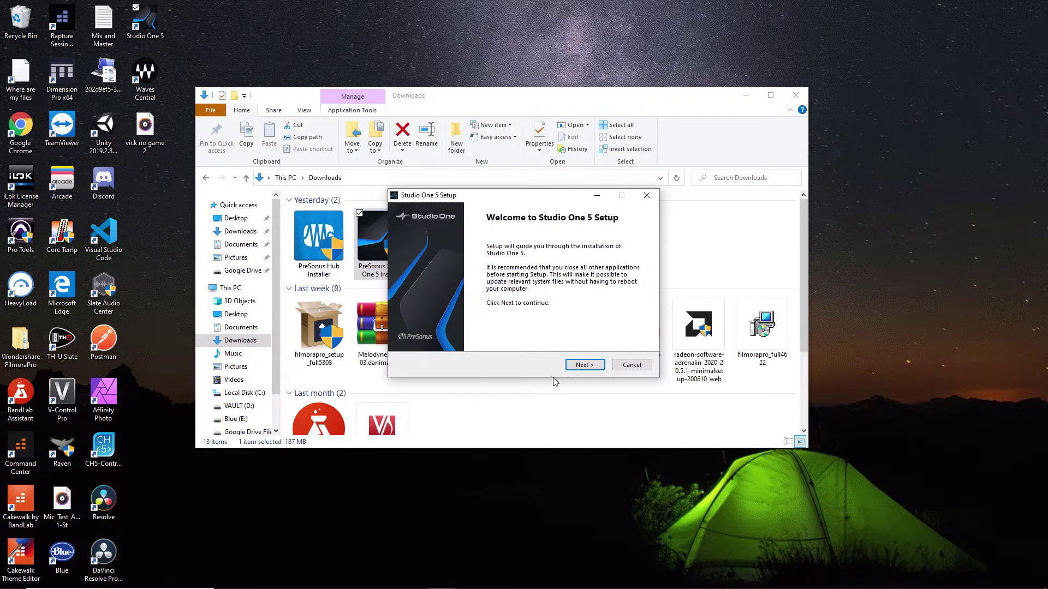
left_click(582, 366)
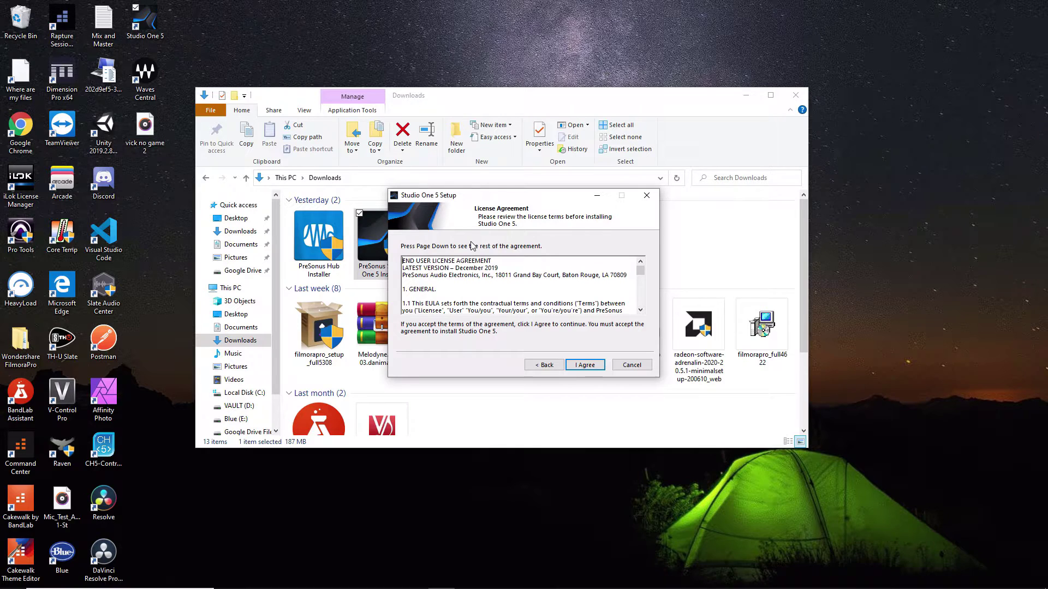
left_click(573, 366)
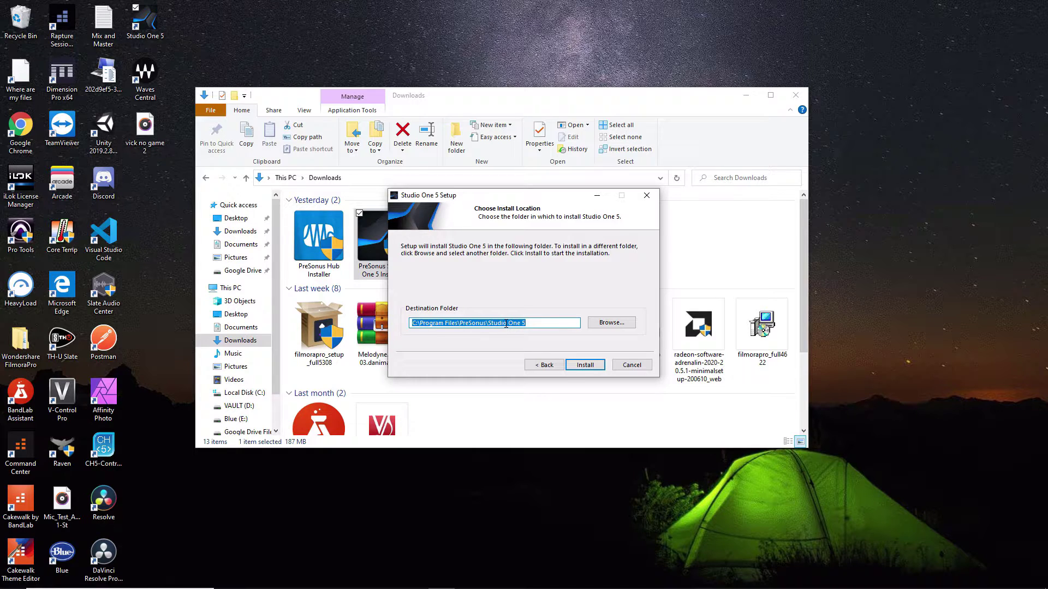
left_click(592, 371)
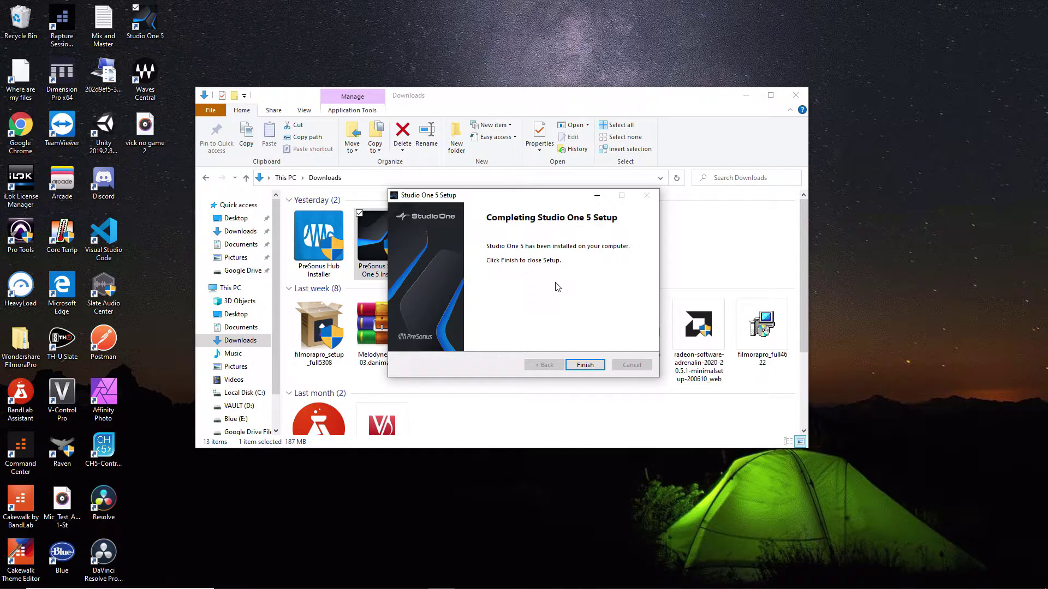
left_click(590, 366)
left_click(315, 263)
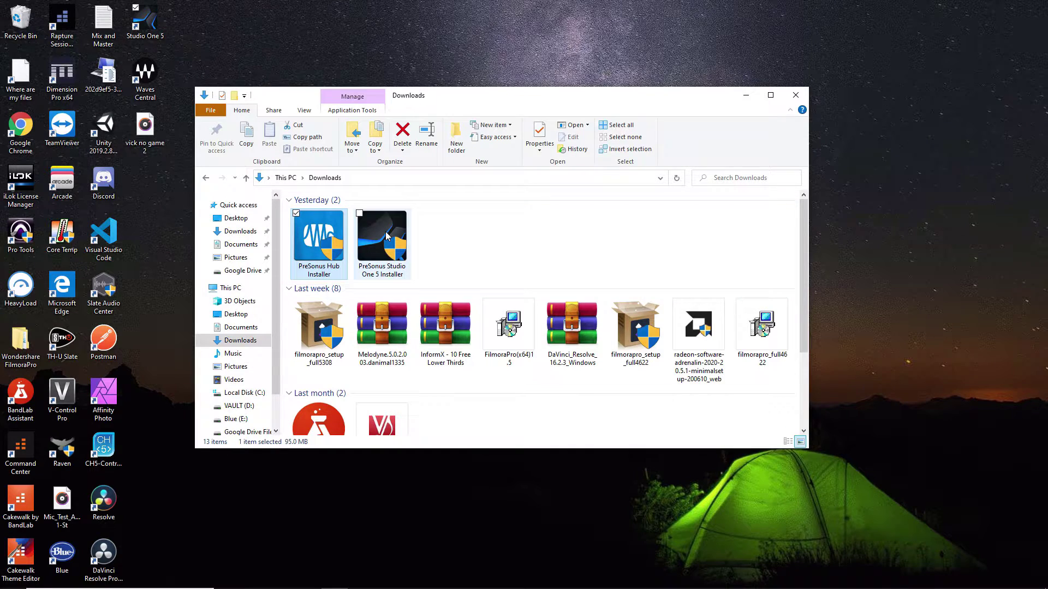
- Install PreSonus Hub in English with its VST3 and AAX components
mouse_move(385, 235)
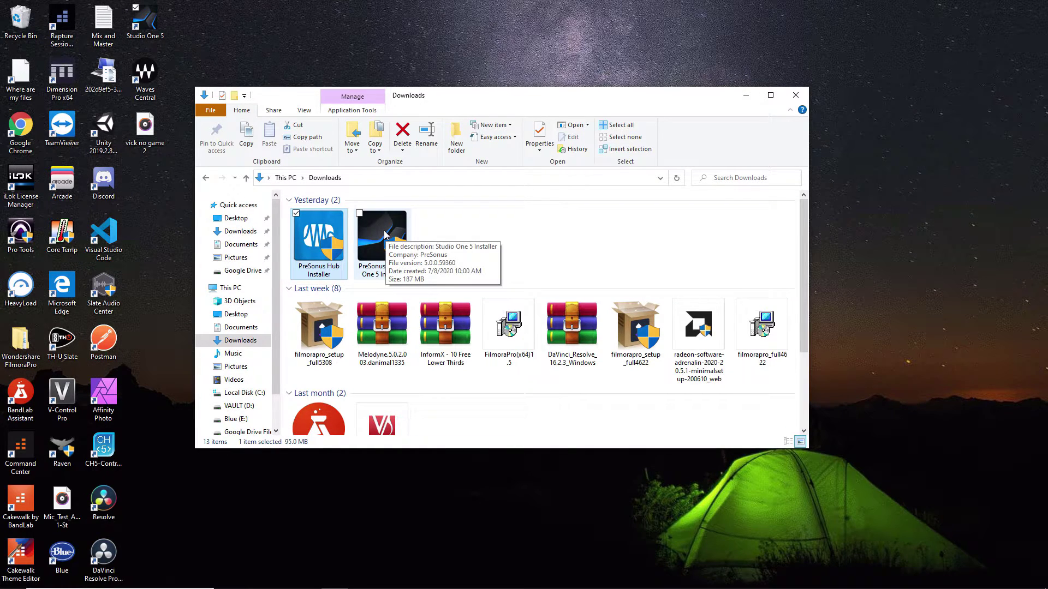
double_click(322, 241)
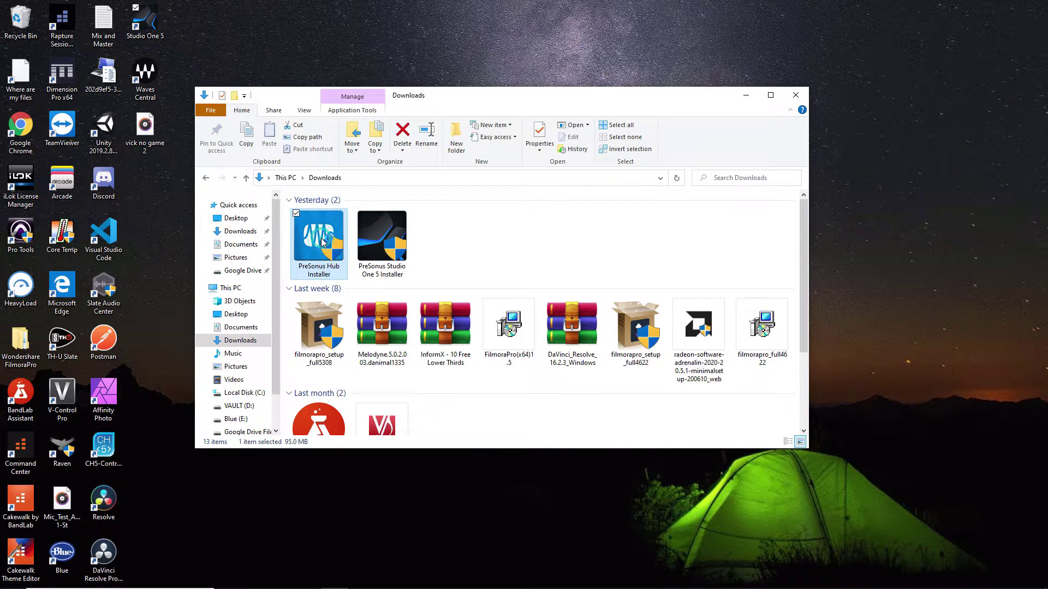
left_click(464, 369)
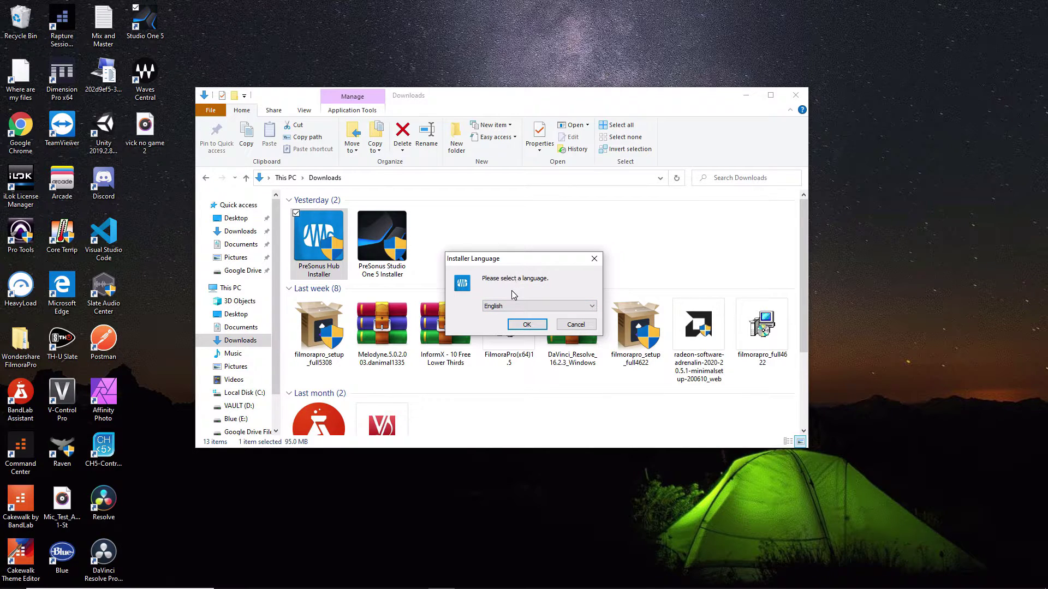
left_click(527, 325)
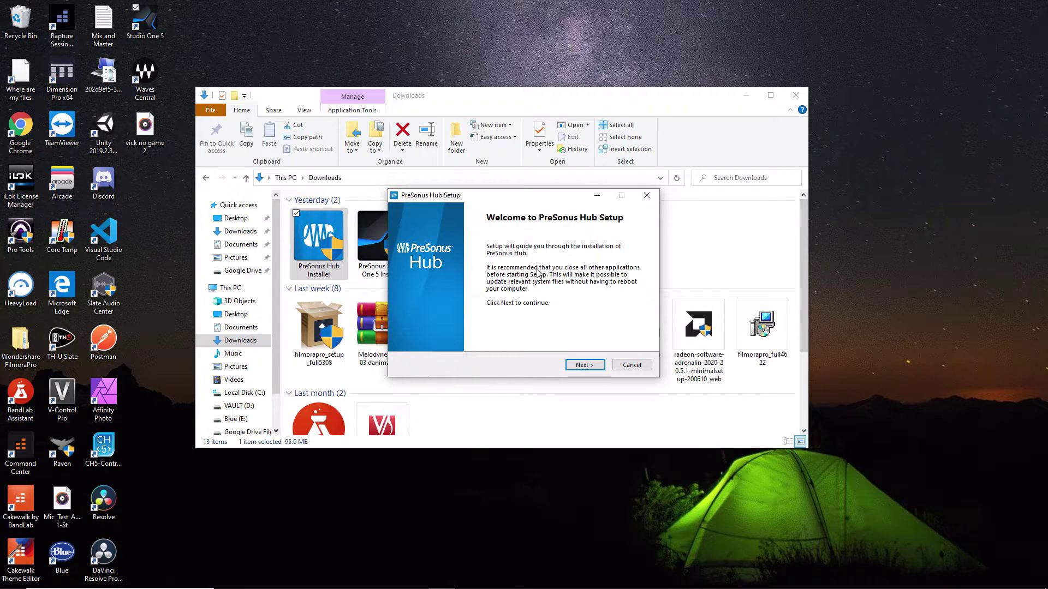
left_click(587, 368)
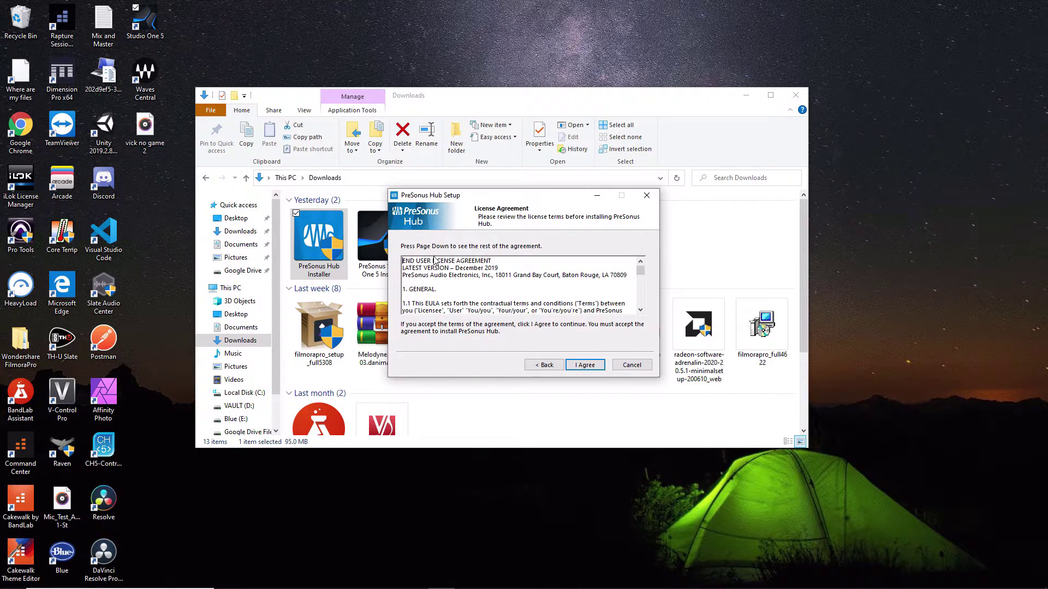
left_click(584, 366)
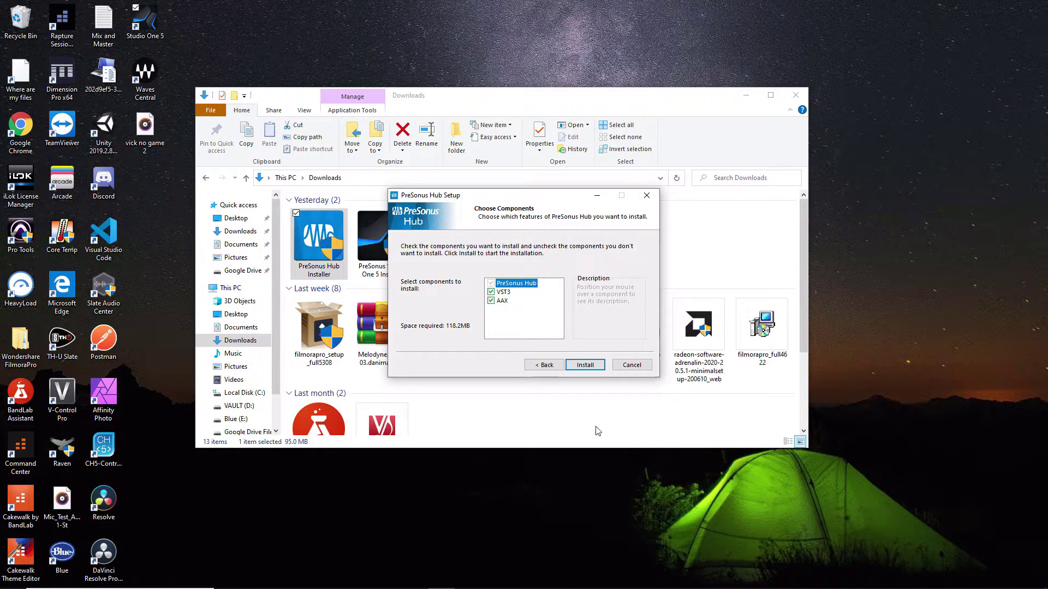
mouse_move(509, 307)
left_click(583, 369)
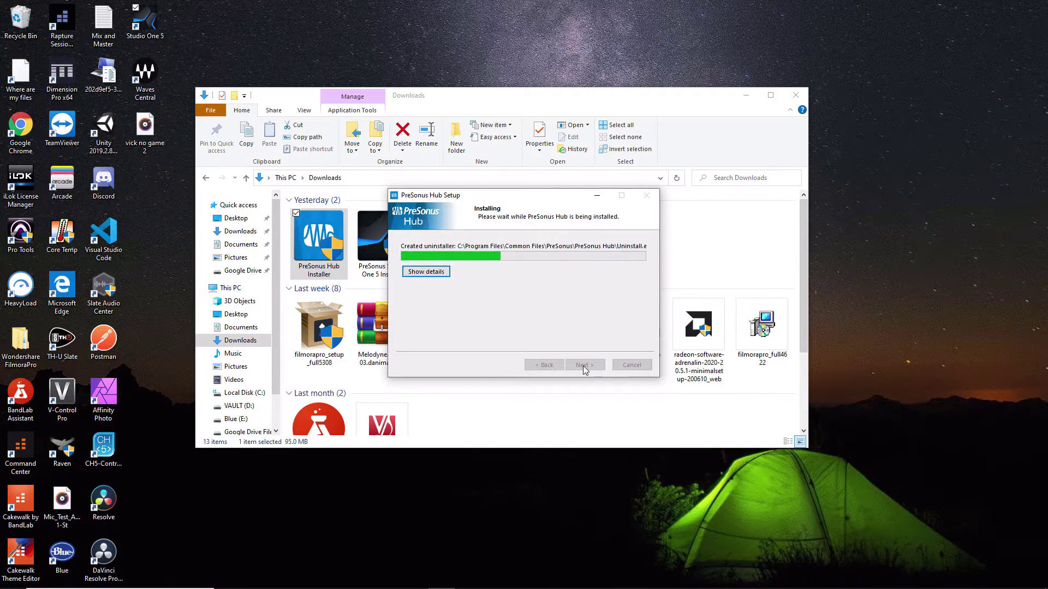
left_click(587, 367)
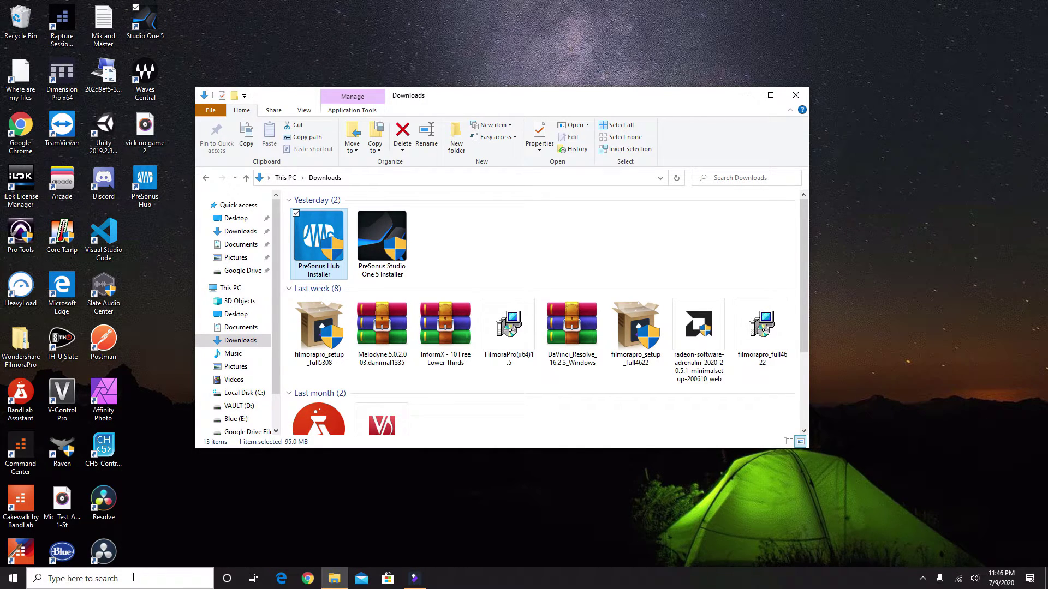
- Search Windows for 'studio one 5' and launch Studio One 5
left_click(132, 580)
type("stui")
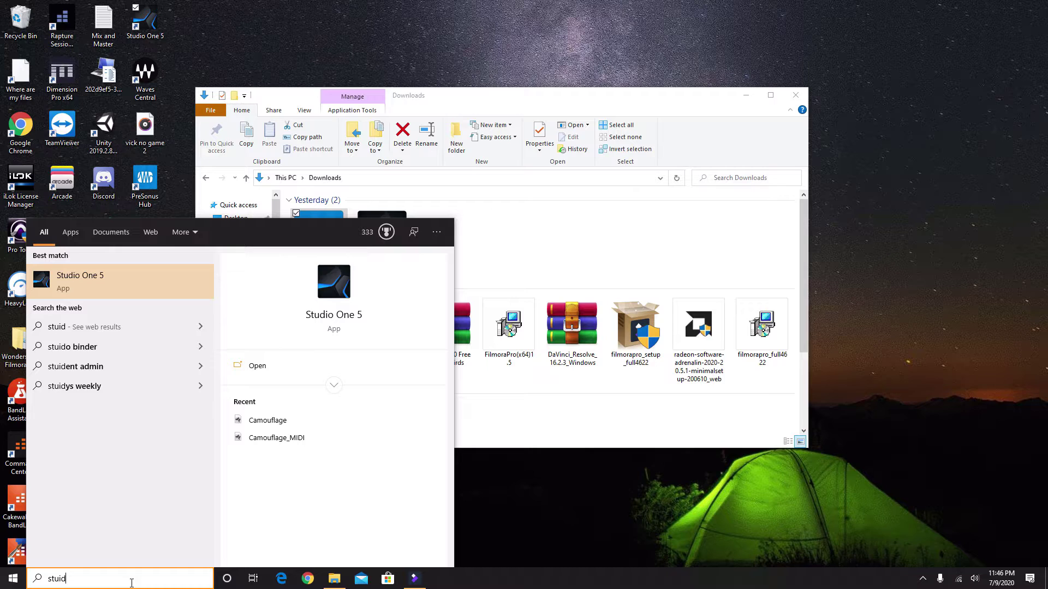
key("BackSpace")
type("dio one 5")
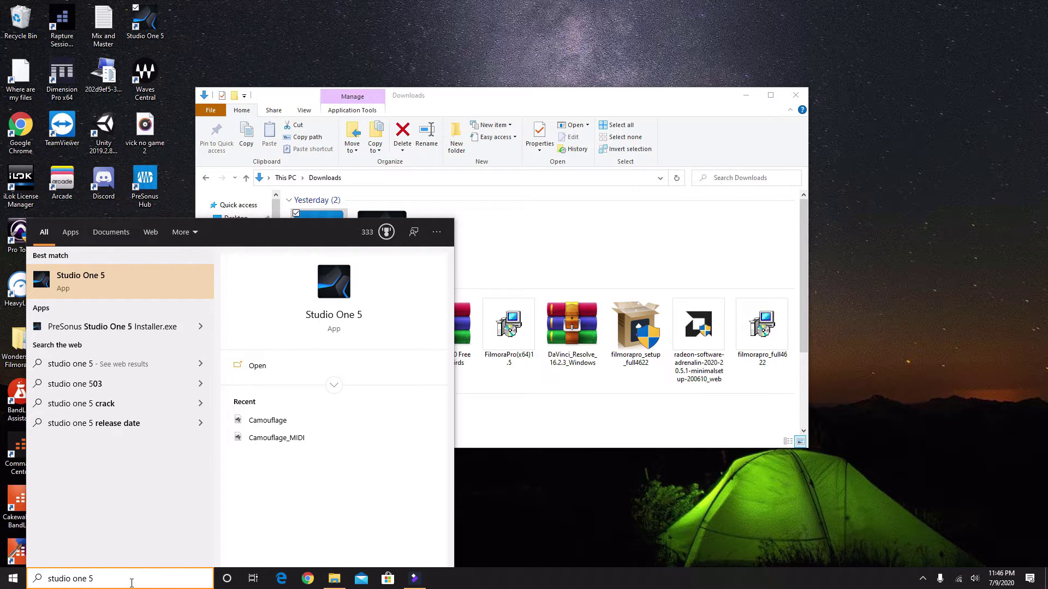
key("Return")
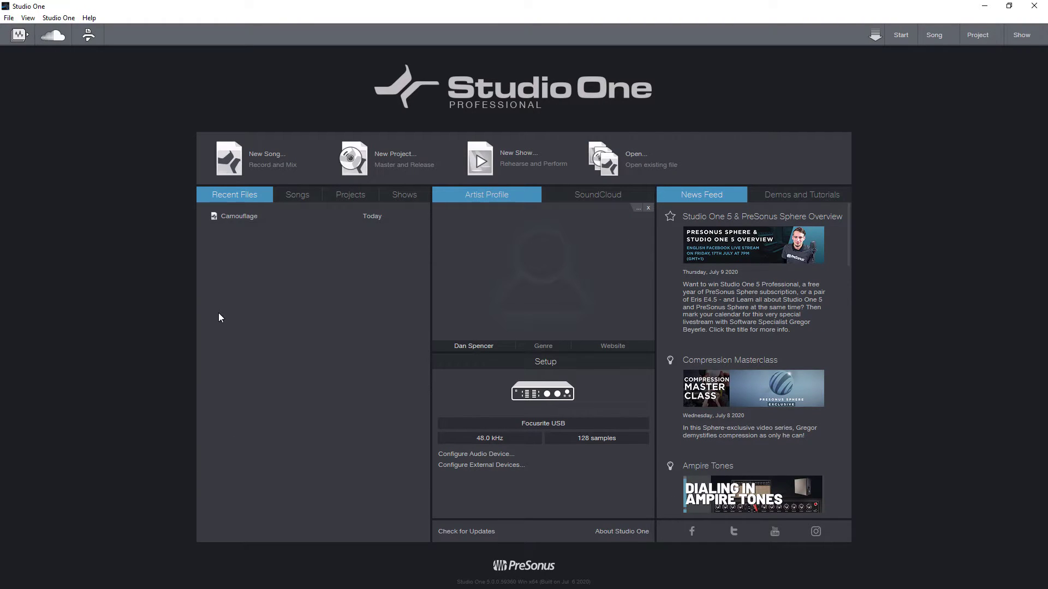
left_click(58, 17)
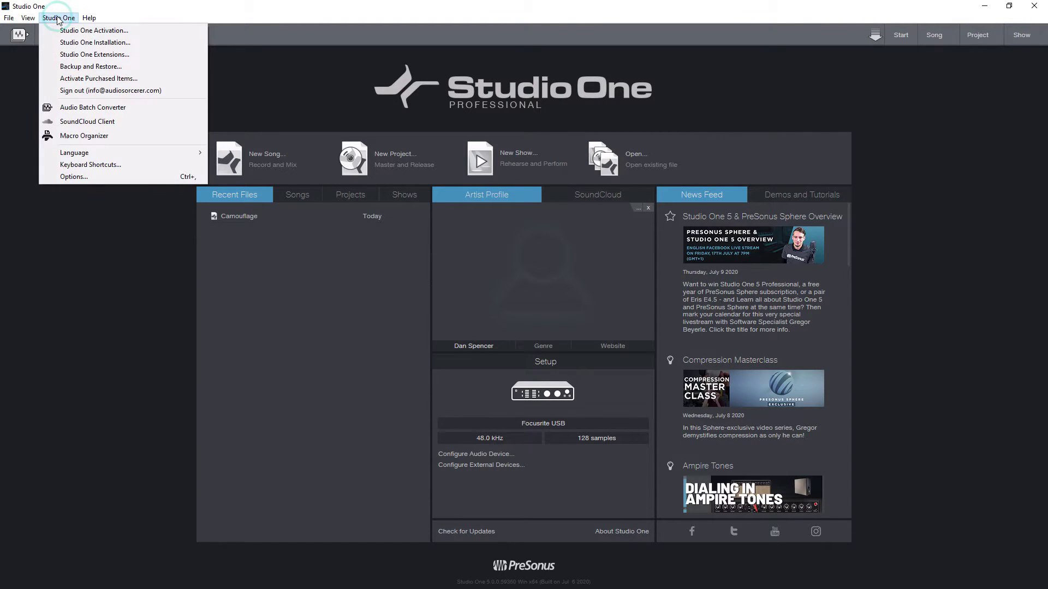
- Choose Full Installation and tick Loop Libraries, Impulse Responses, Documentation, Legacy and Compatibility, and Demos and Tutorials
left_click(104, 43)
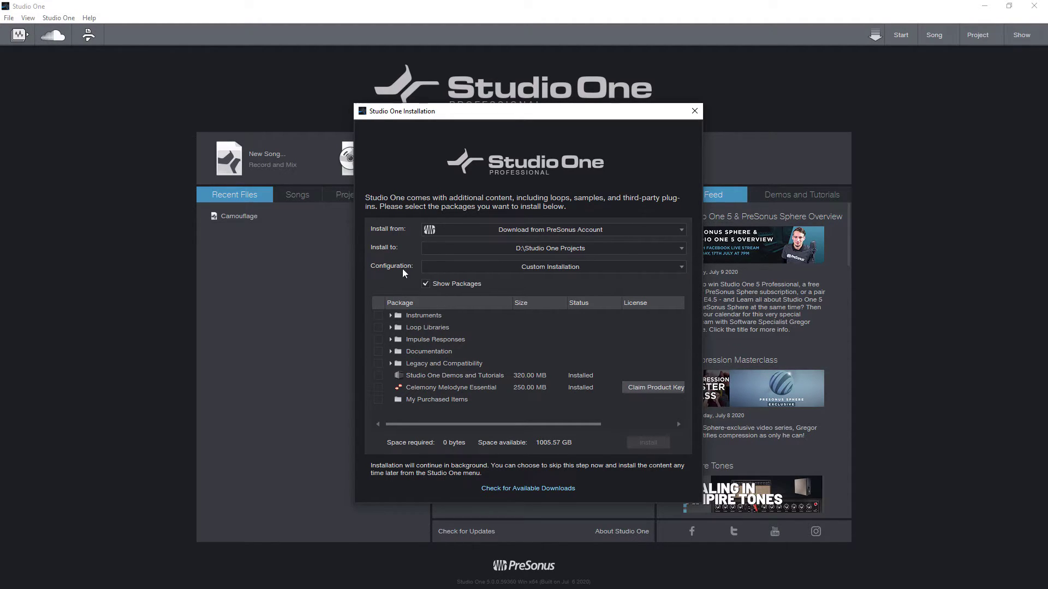
left_click(682, 266)
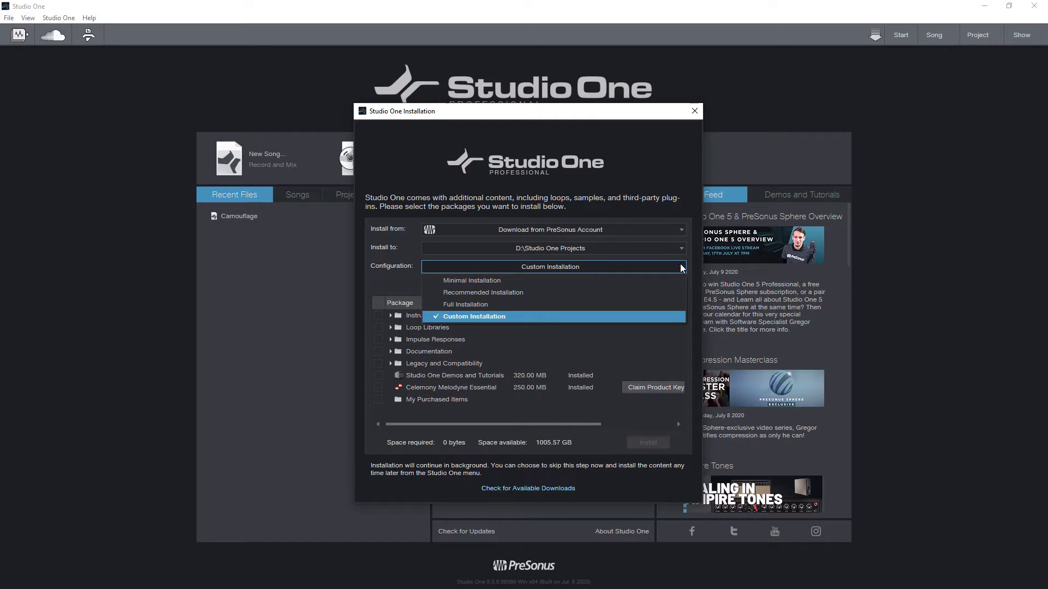
left_click(465, 304)
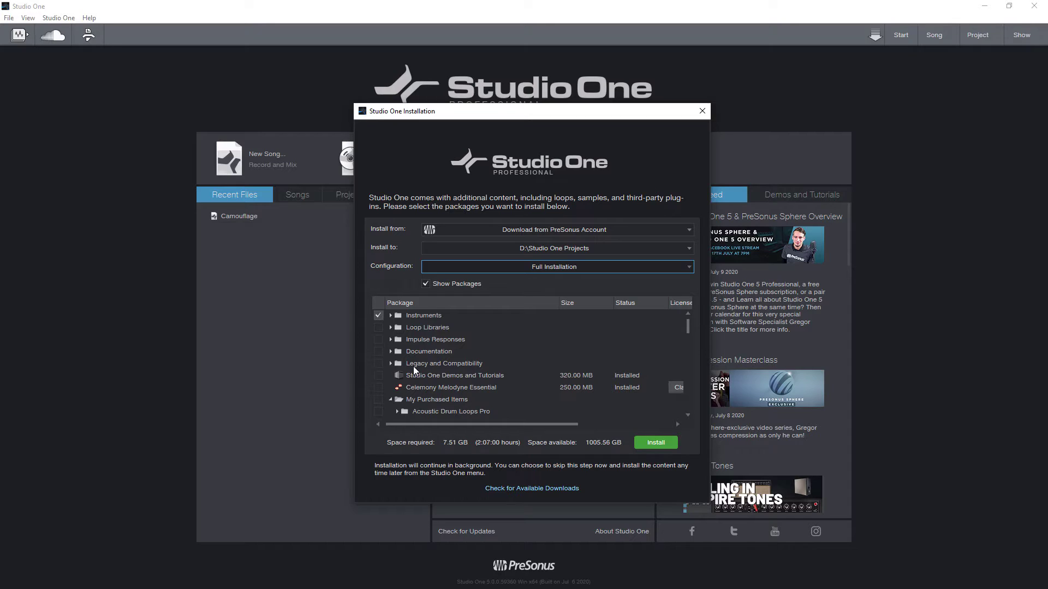
left_click(377, 328)
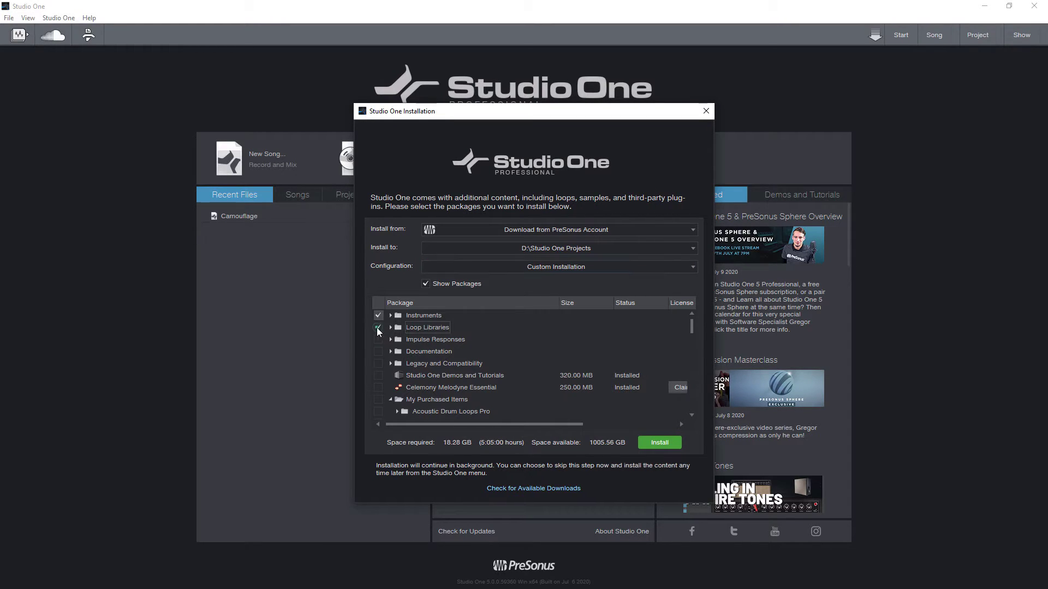
left_click(377, 340)
left_click(377, 351)
left_click(377, 364)
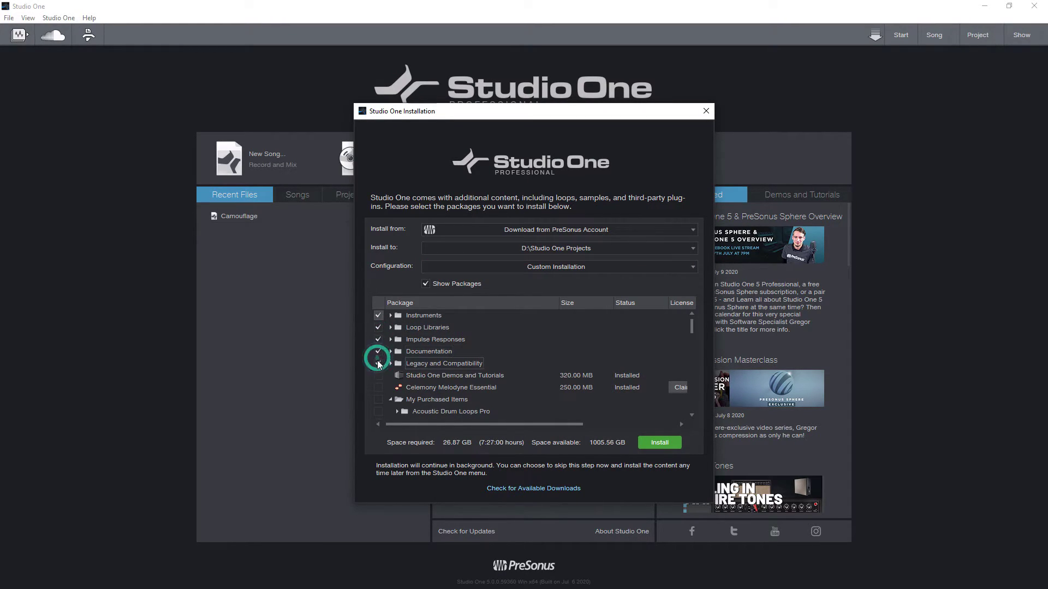
left_click(378, 375)
scroll(381, 391, "down", 1)
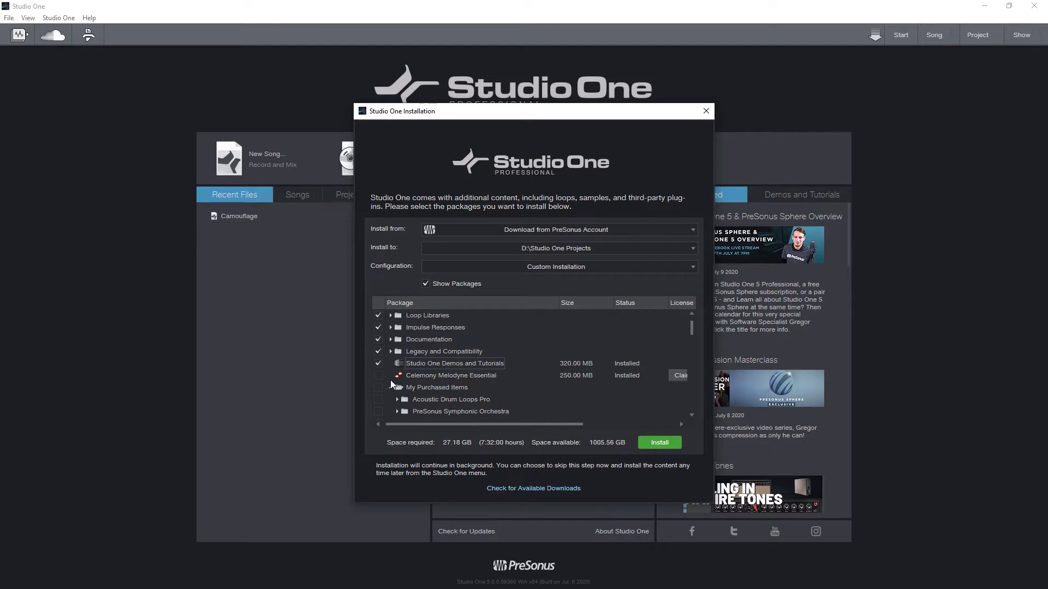
- Select all My Purchased Items packages, review the list, and install the 68.63 GB of content
left_click(378, 388)
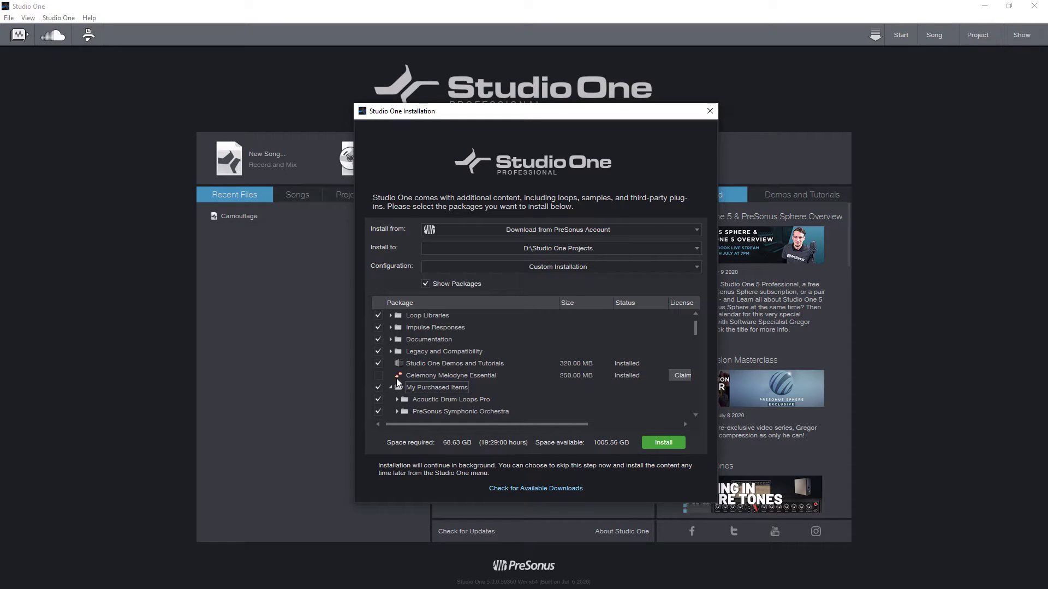
scroll(410, 372, "down", 10)
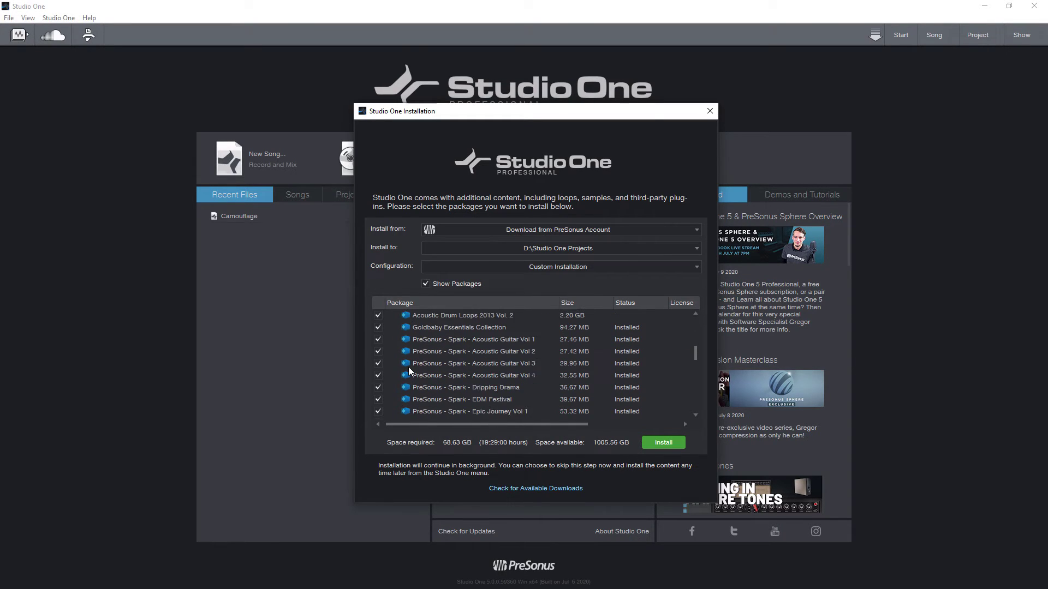
scroll(408, 369, "down", 7)
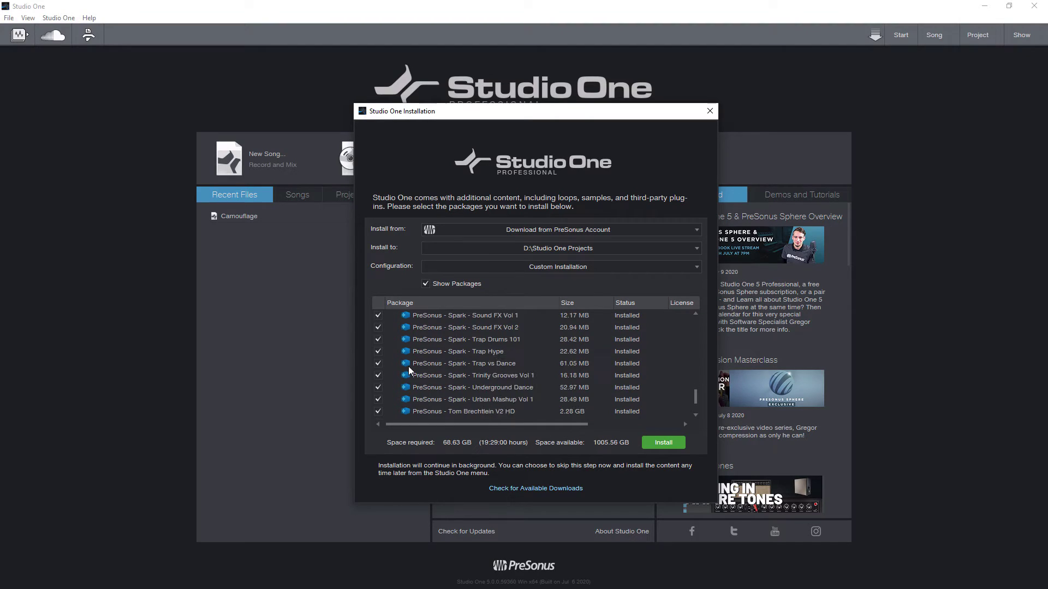
scroll(409, 371, "up", 8)
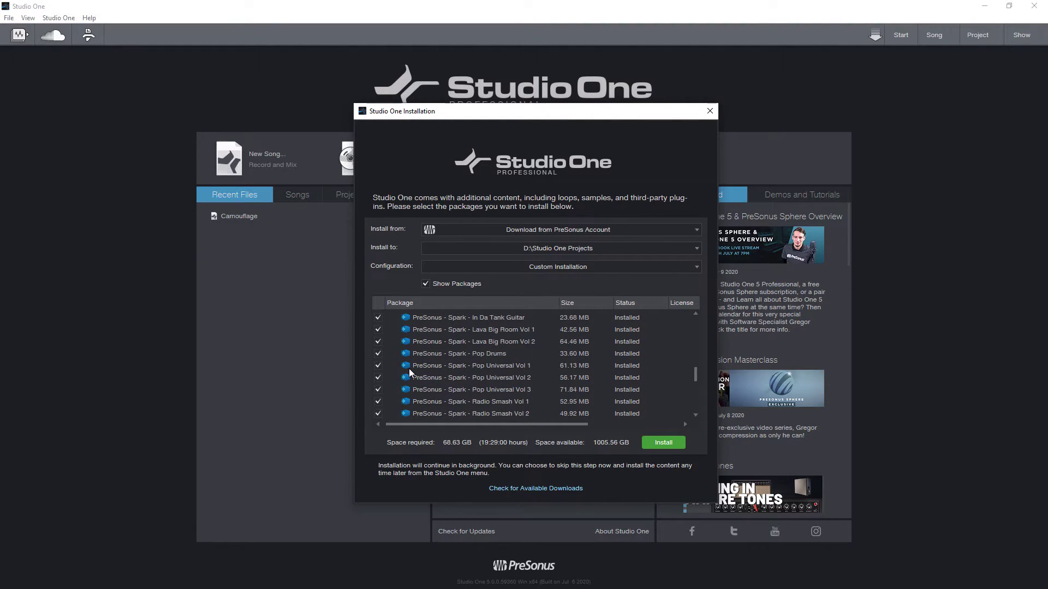
scroll(409, 371, "up", 10)
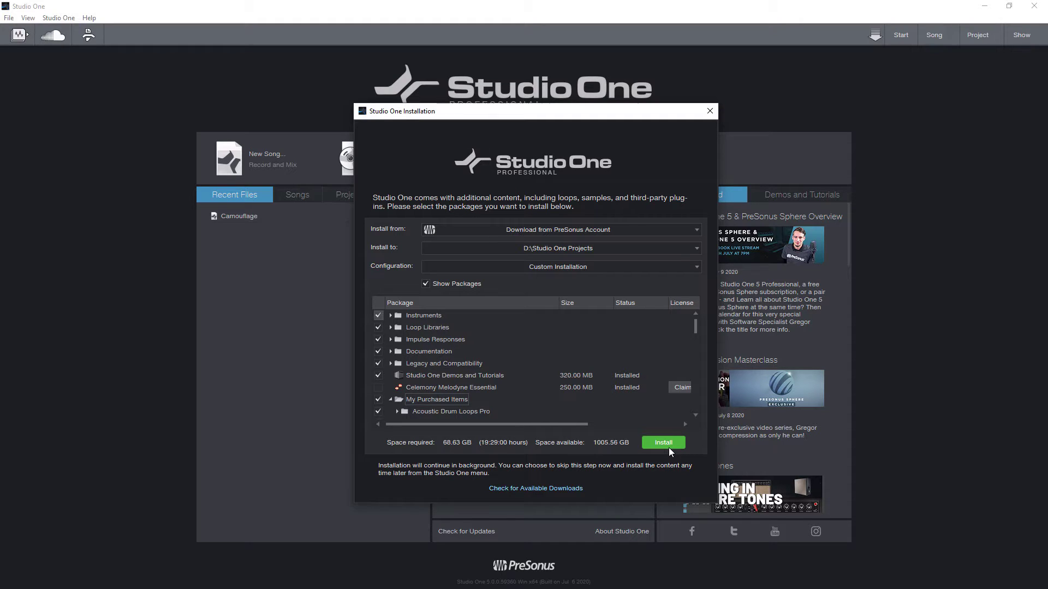
left_click(669, 447)
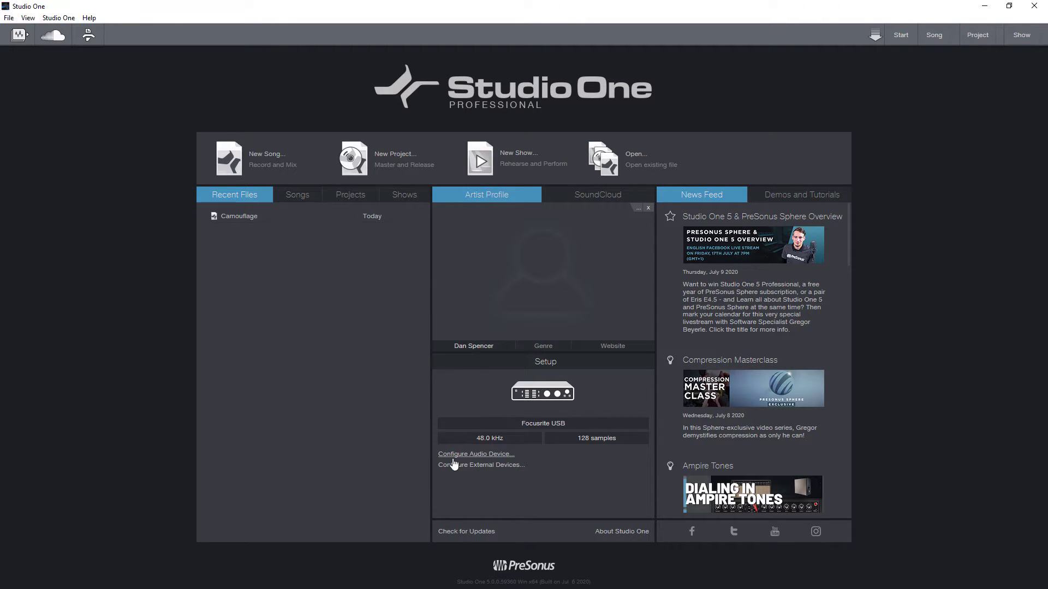
- Keep Focusrite USB as the audio device, then view the Locations settings showing D:\Studio One Projects
left_click(485, 457)
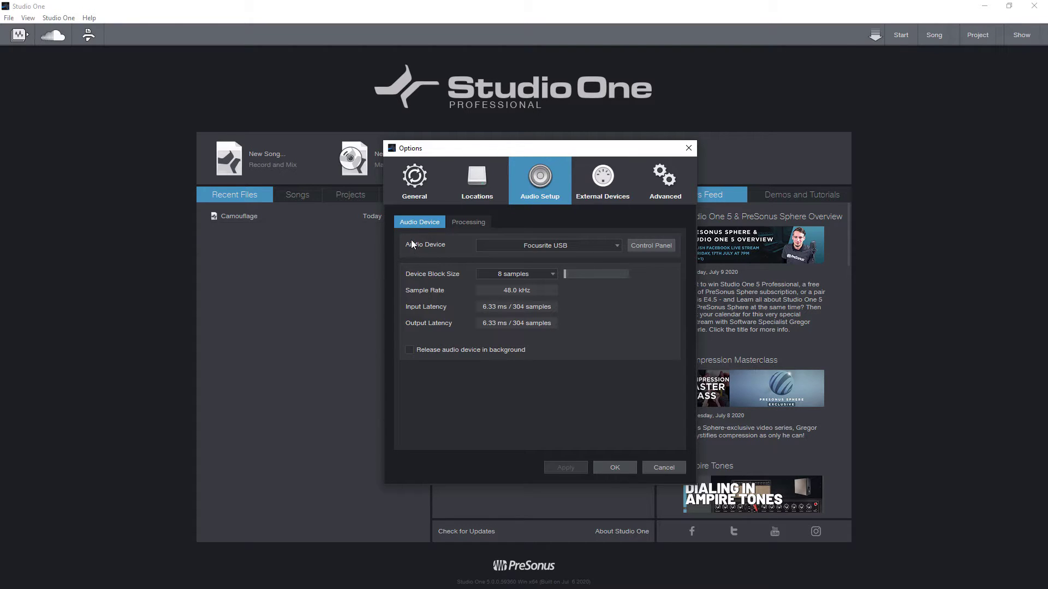
left_click(618, 246)
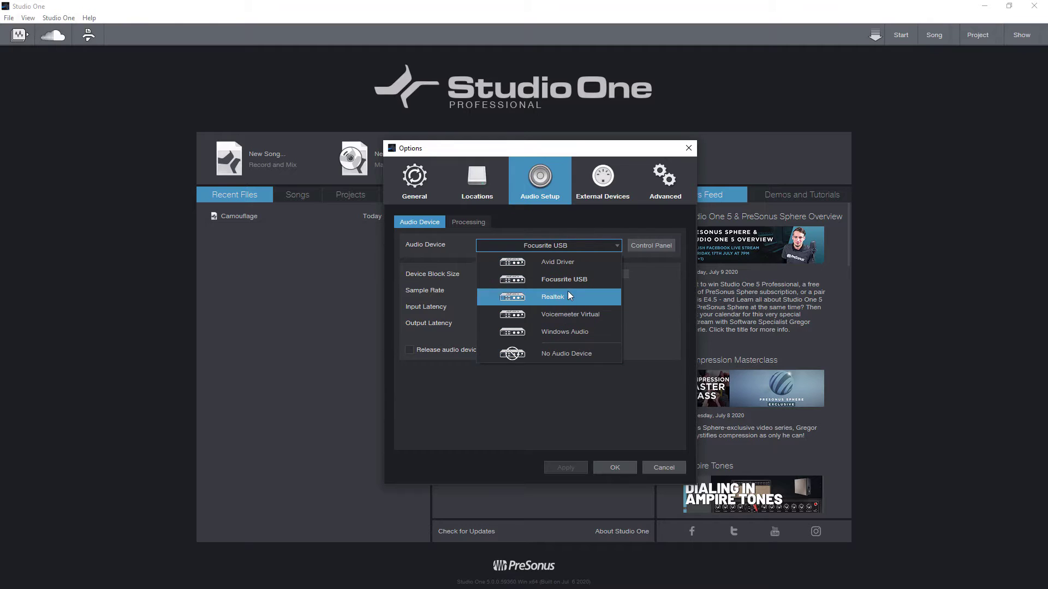
key("Up")
key("Up")
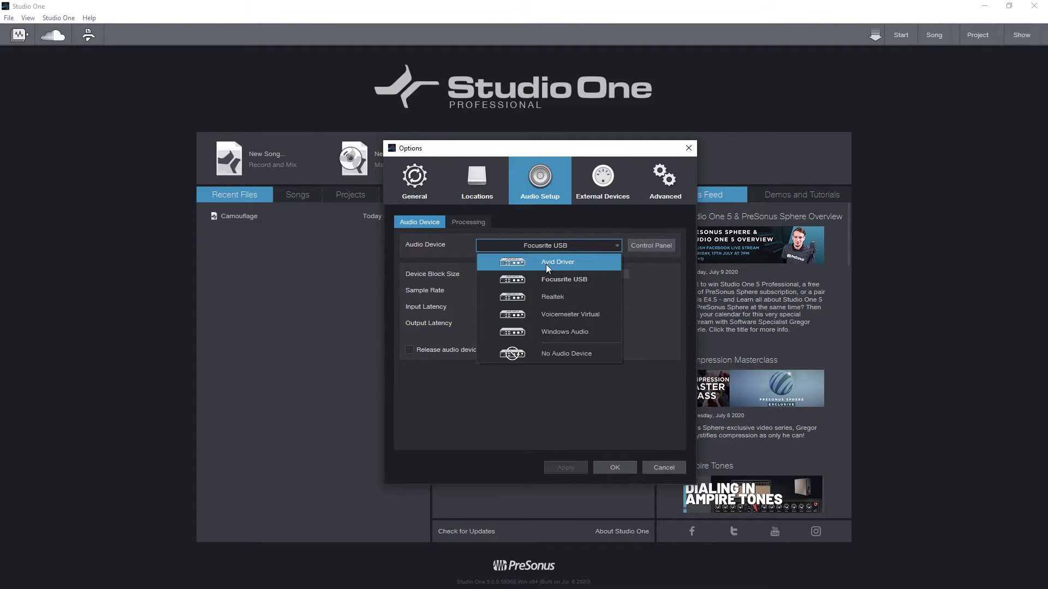
key("Down")
left_click(657, 287)
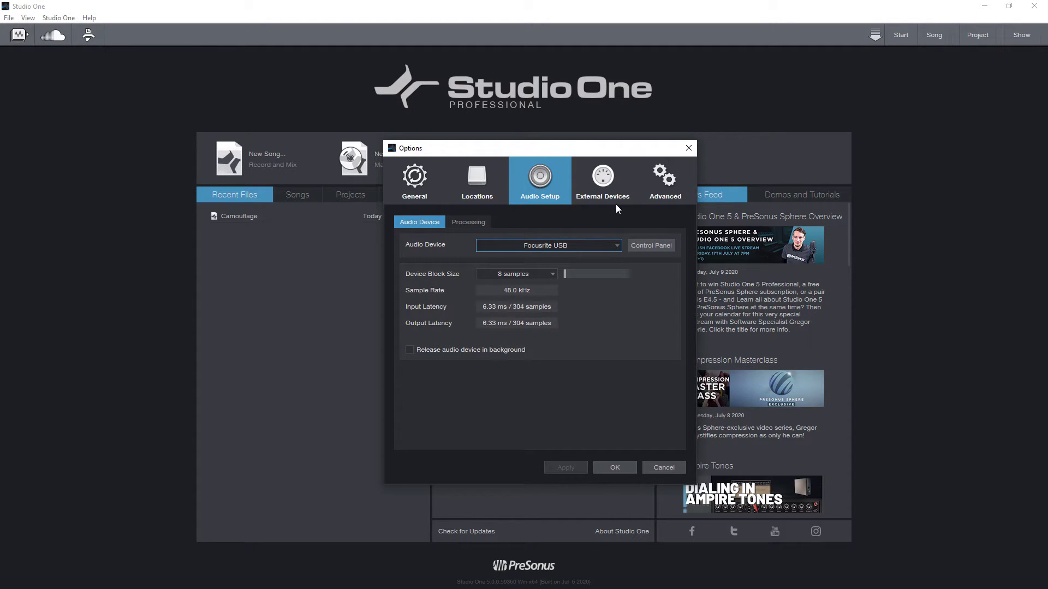
left_click(477, 179)
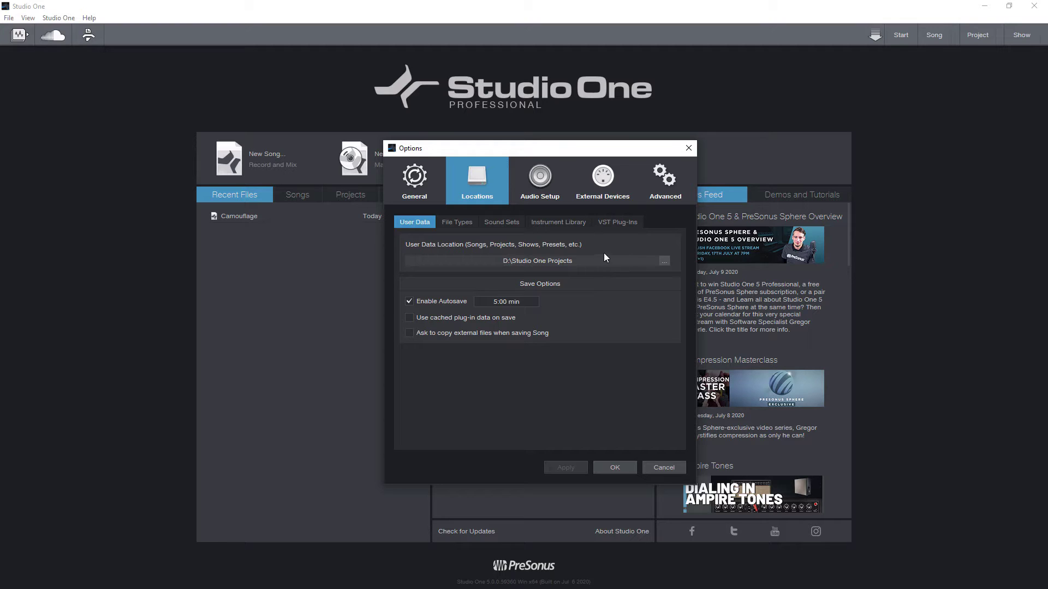
- Look over VST plug-in locations, network, shortcut, colour and audio setup options, then close Options with OK
left_click(614, 223)
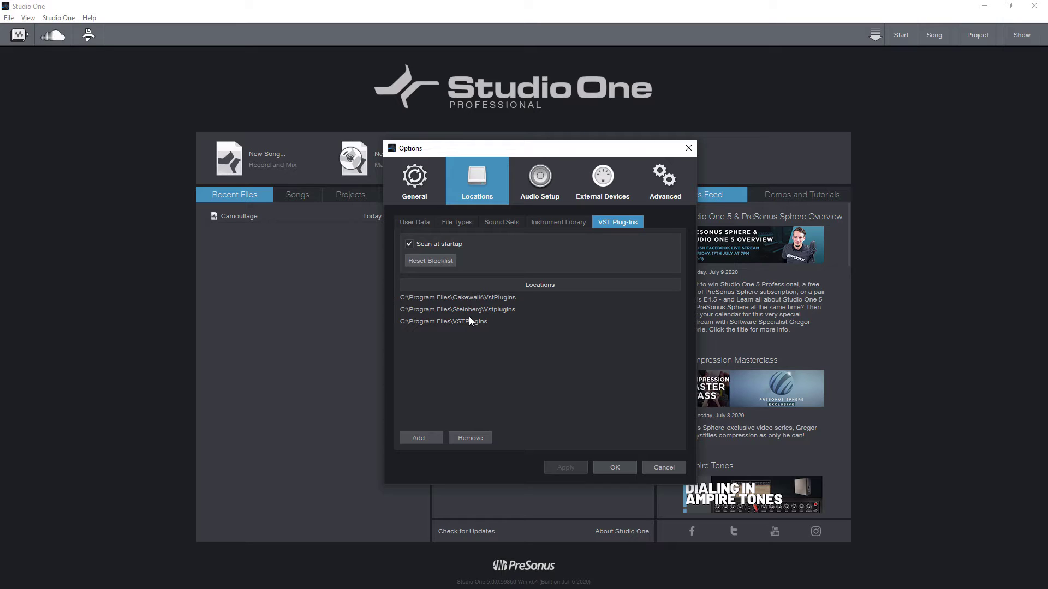
left_click(433, 188)
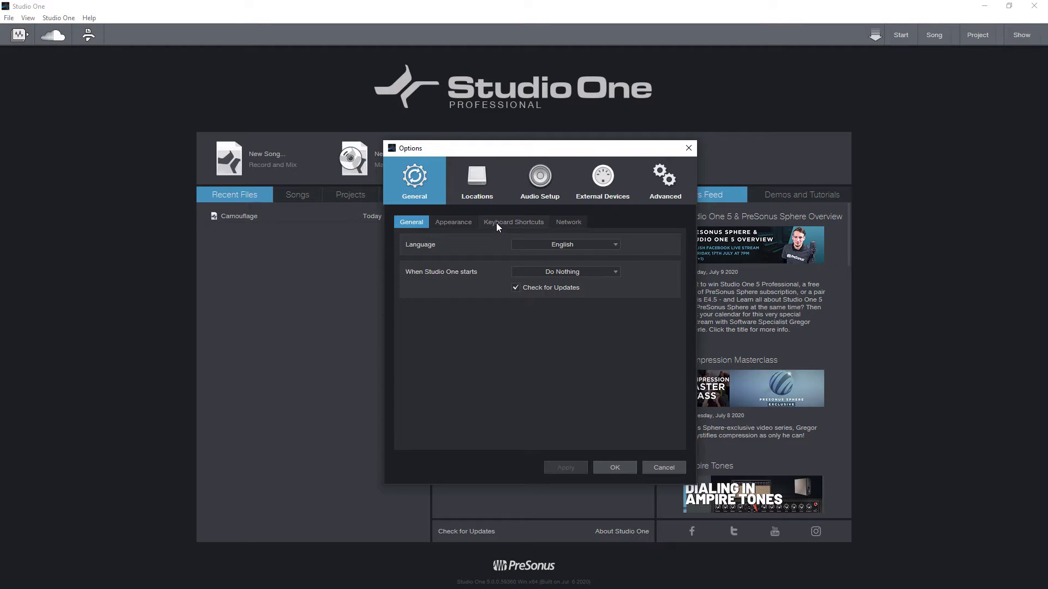
left_click(554, 222)
left_click(513, 223)
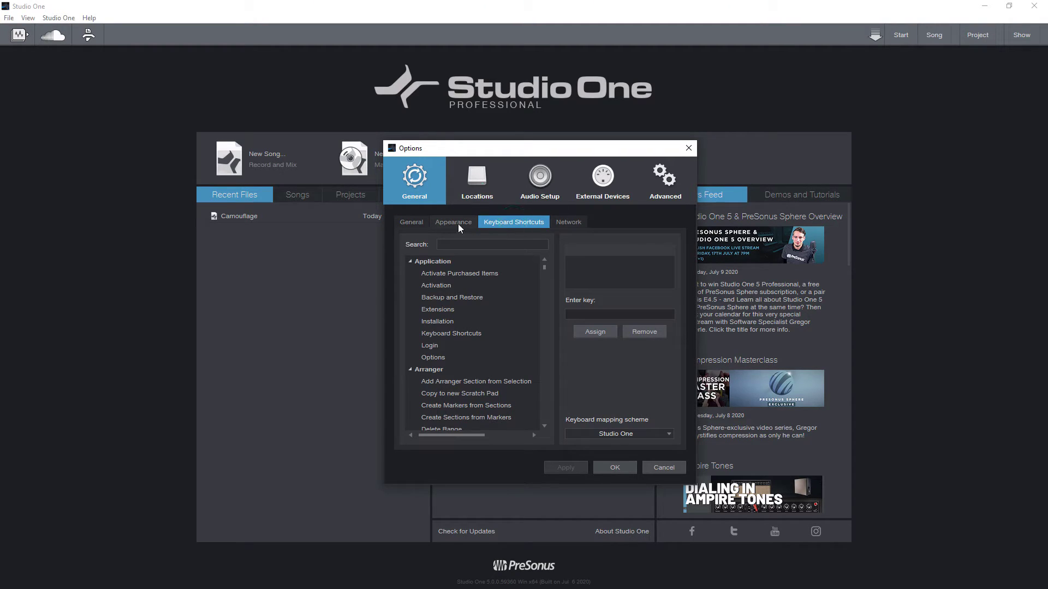
left_click(457, 224)
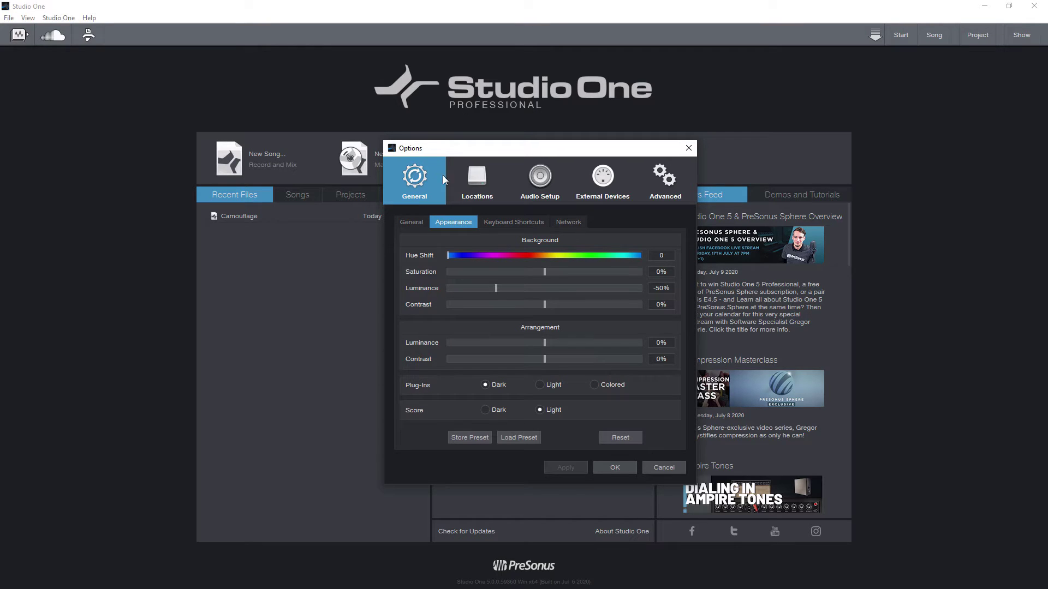
left_click(484, 184)
left_click(534, 177)
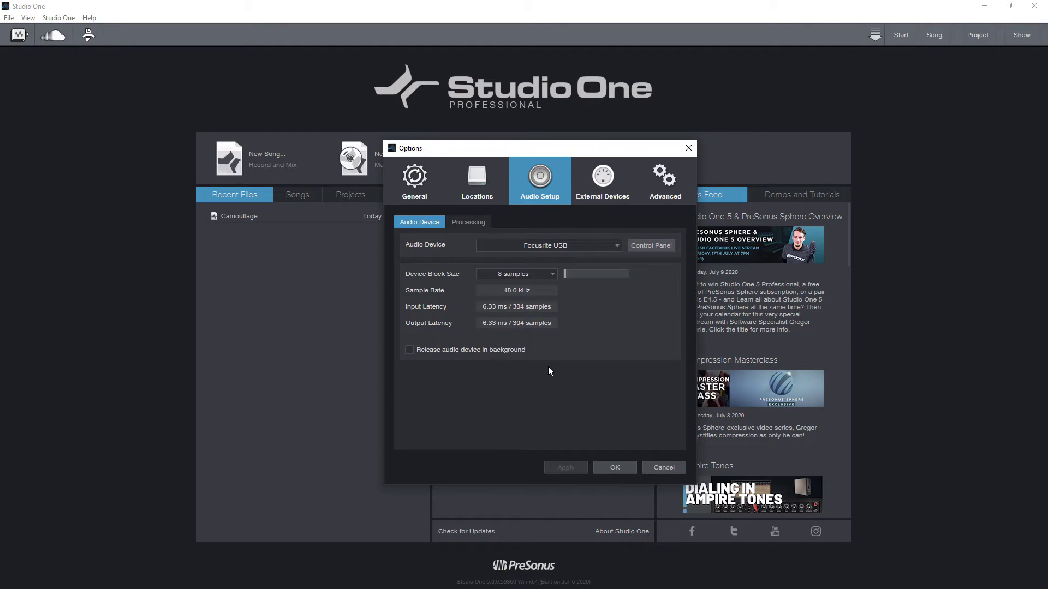
left_click(614, 468)
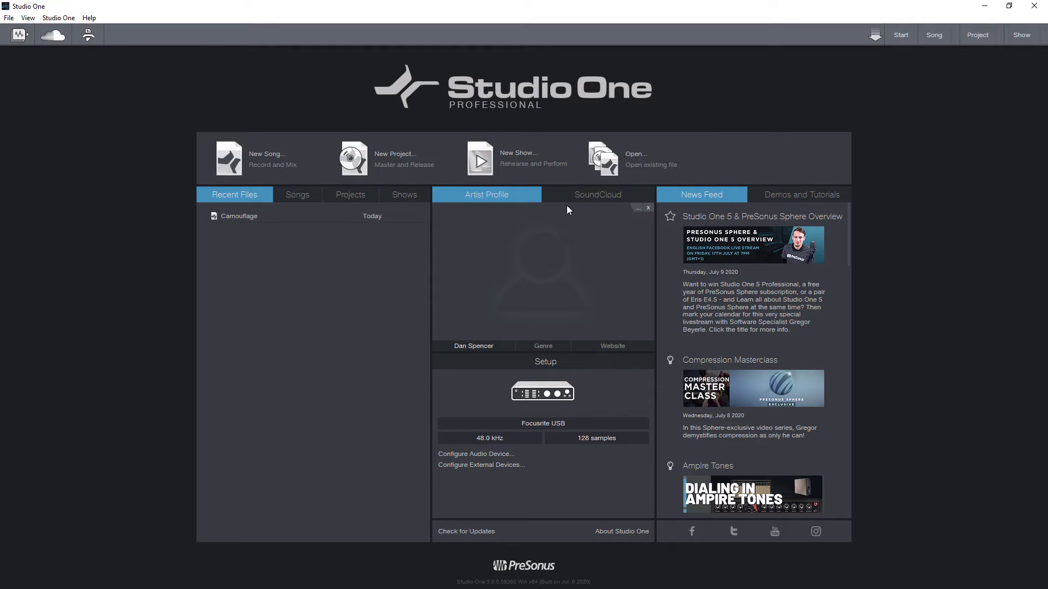
- Start a new song, browse the Interfaces and User templates, and return to Styles with Empty Song
left_click(261, 164)
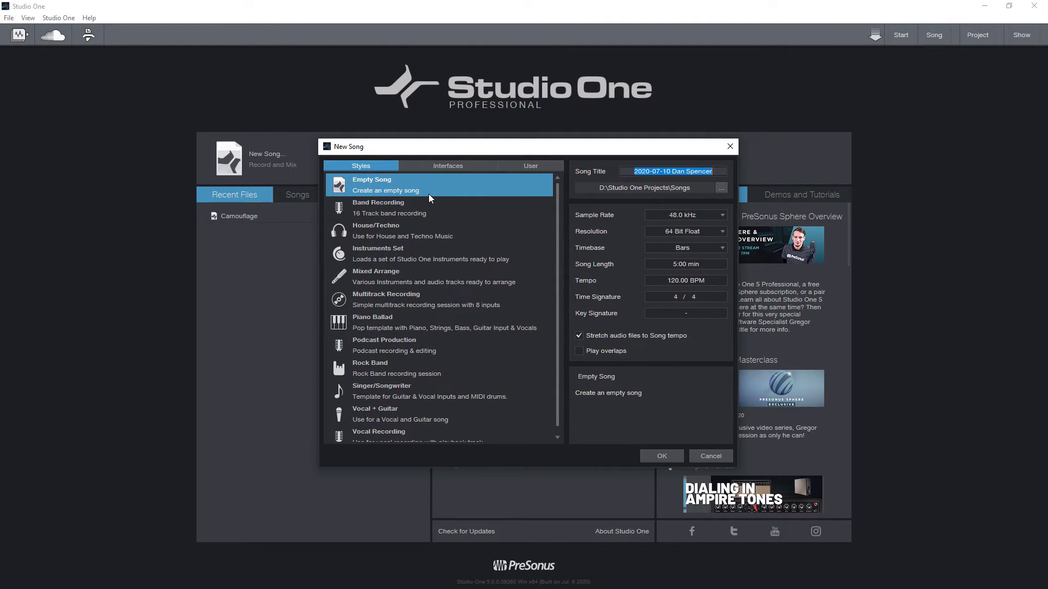
left_click(440, 165)
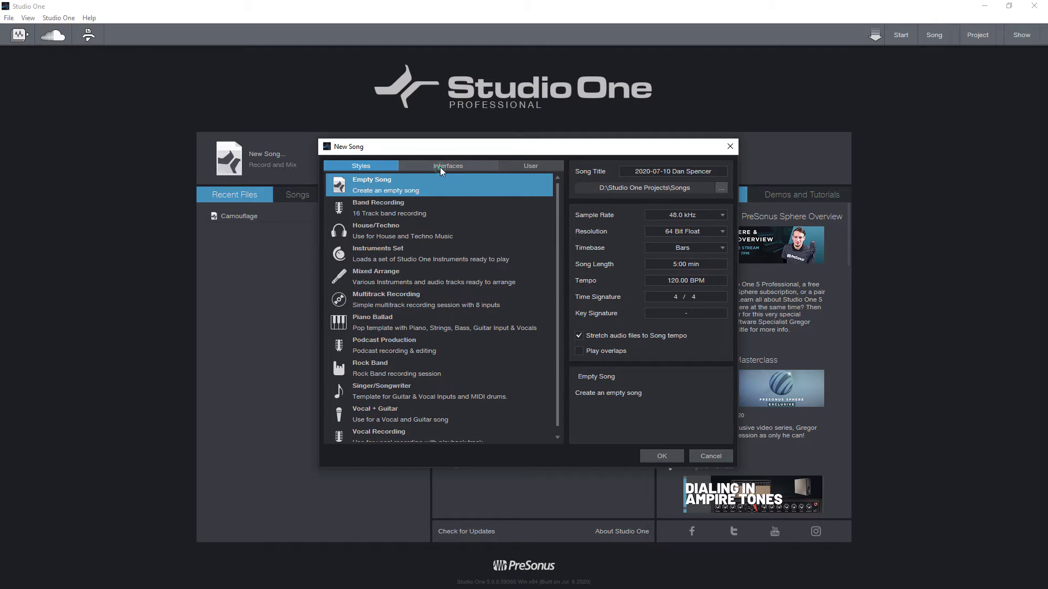
scroll(394, 259, "down", 4)
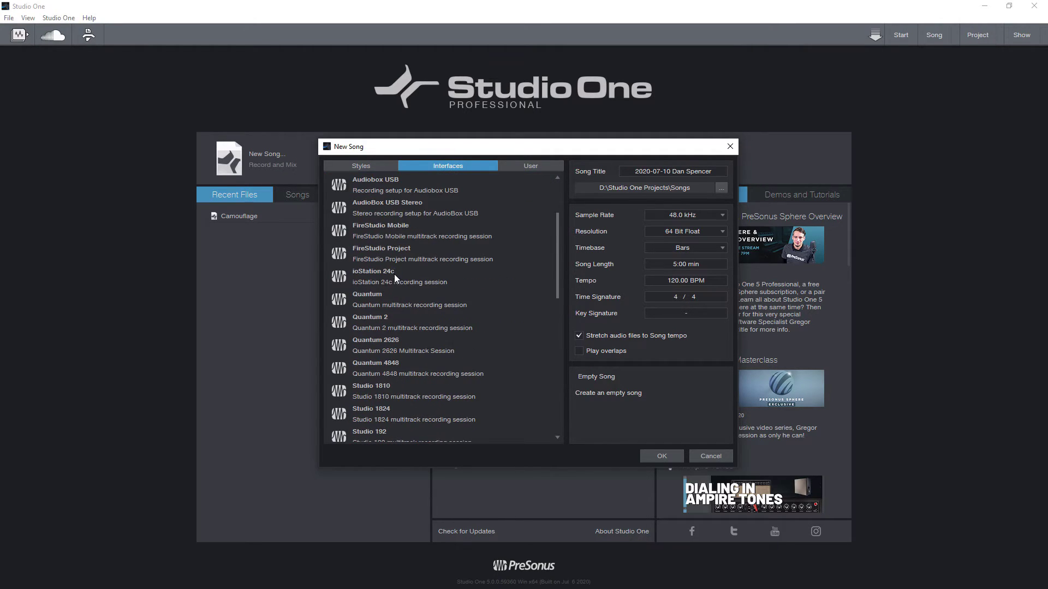
scroll(394, 272, "up", 4)
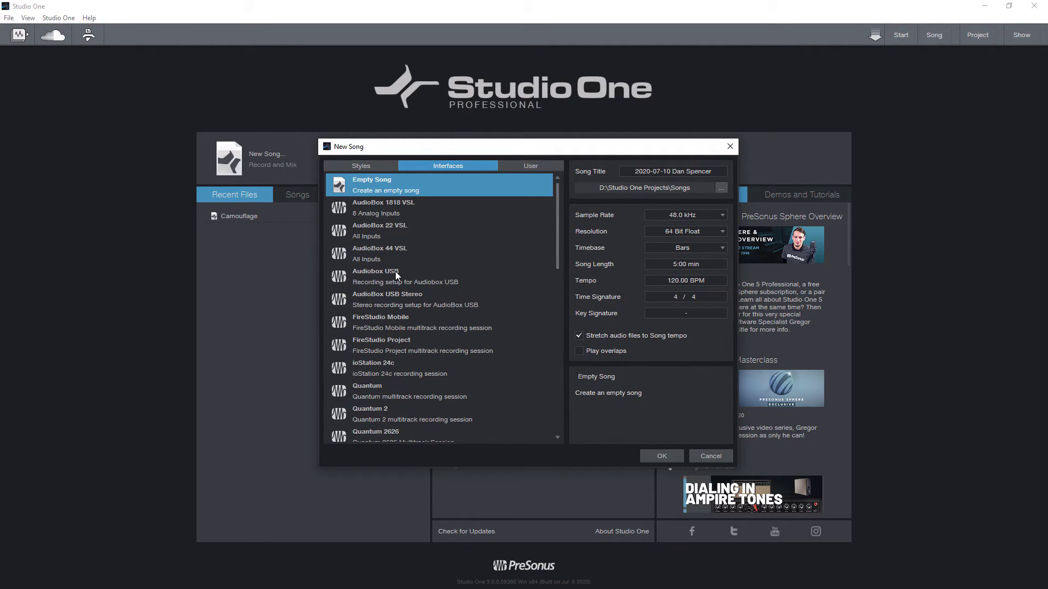
scroll(395, 268, "down", 15)
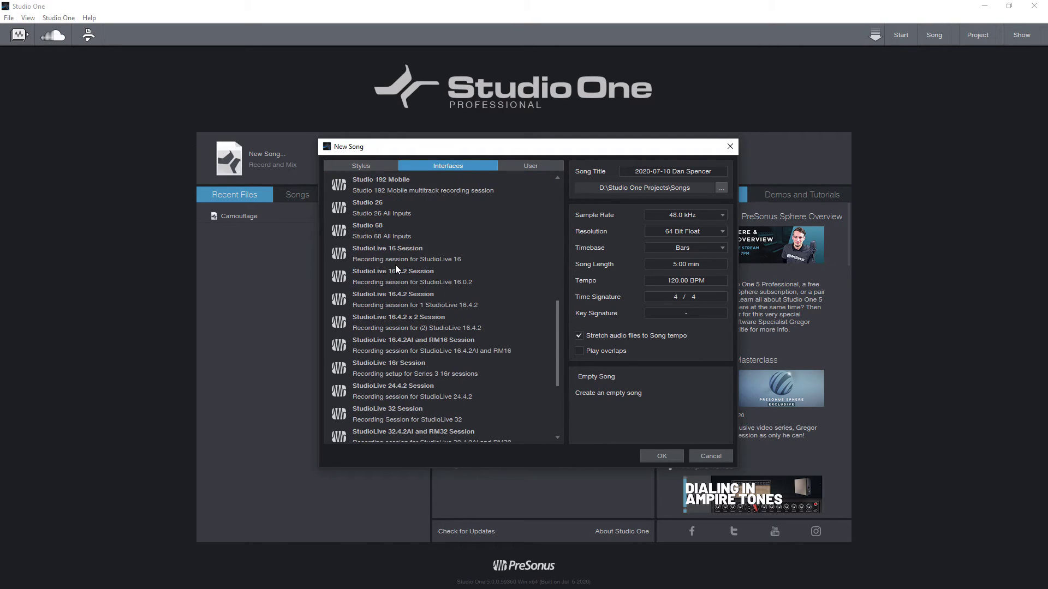
scroll(395, 267, "up", 15)
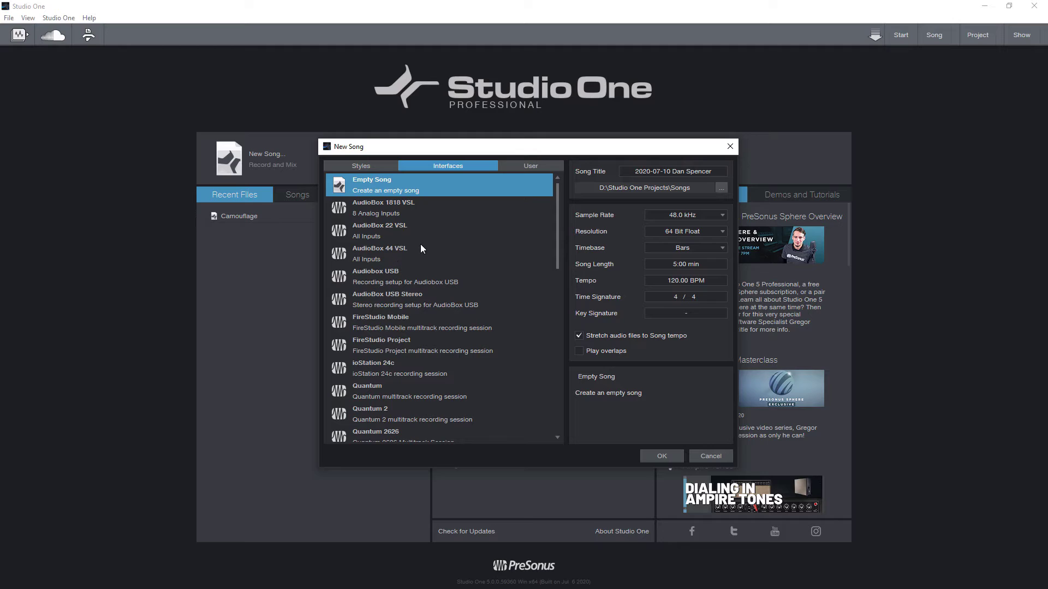
left_click(522, 167)
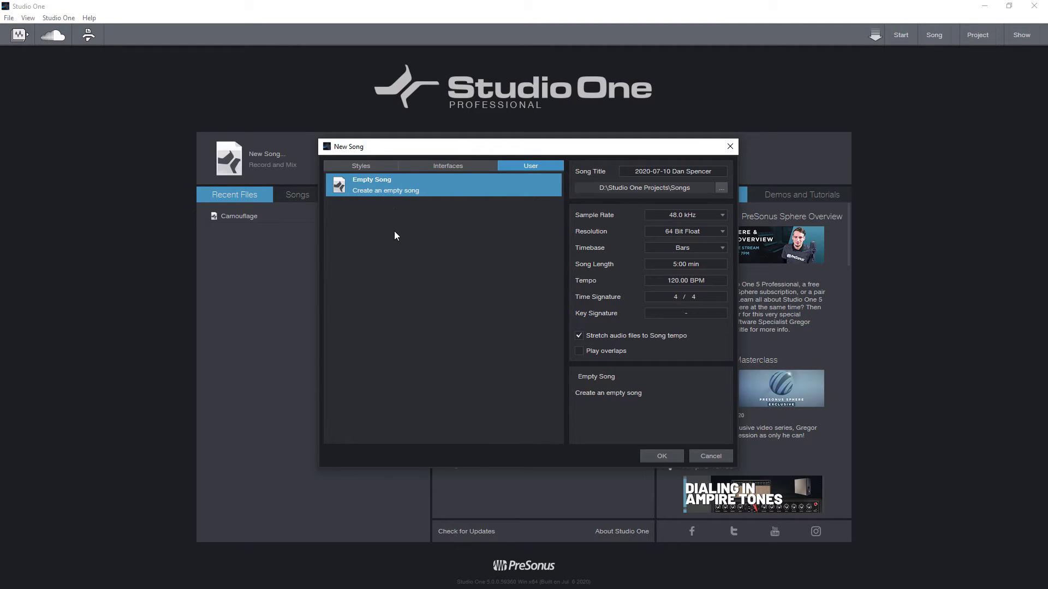
left_click(363, 166)
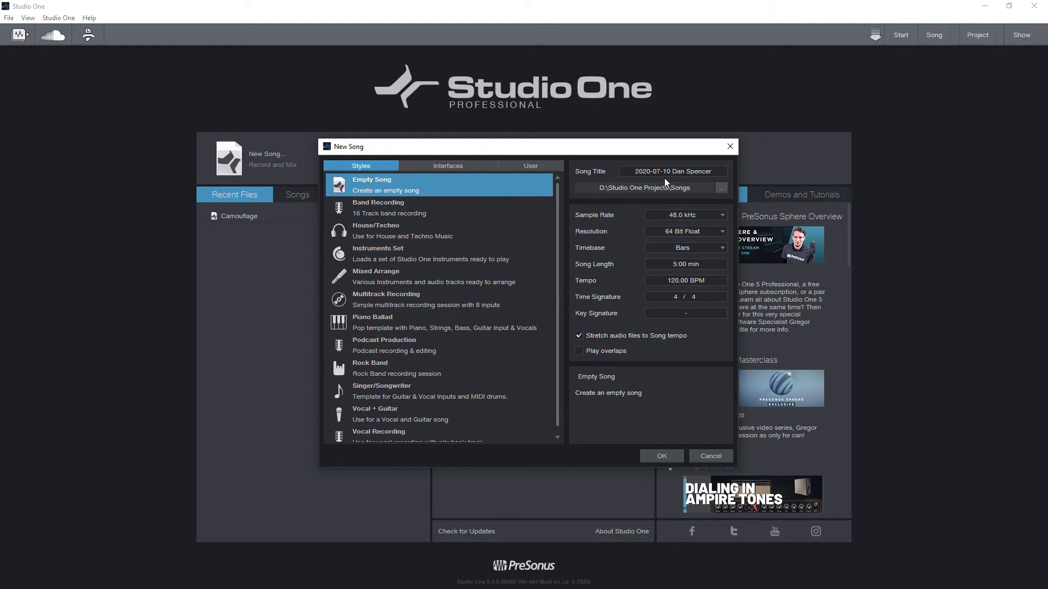
- Name the new song TEST, leaving the resolution at 64 Bit Float
left_click(638, 170)
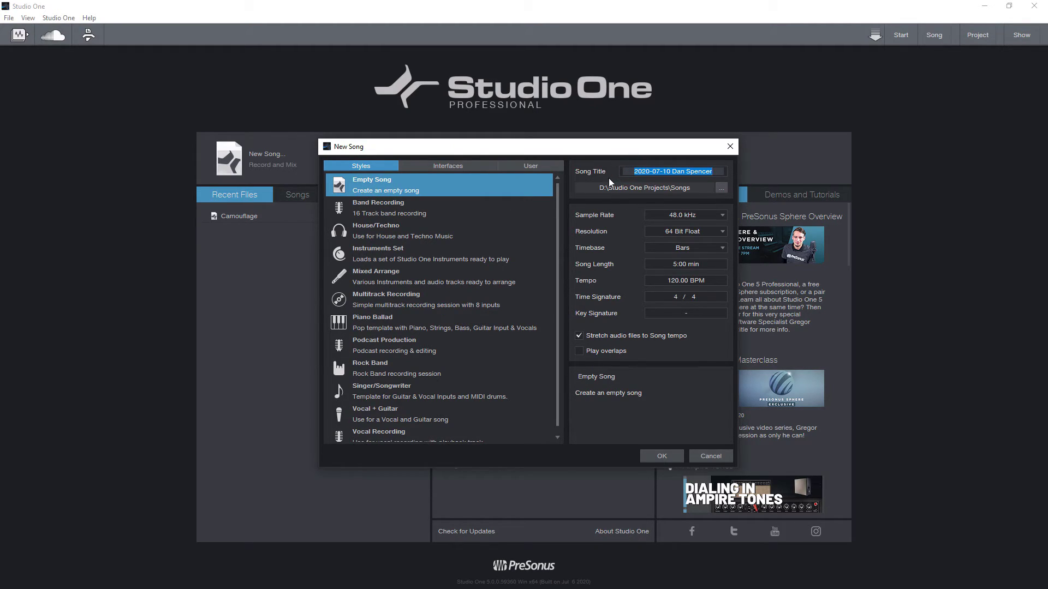
type("TEST")
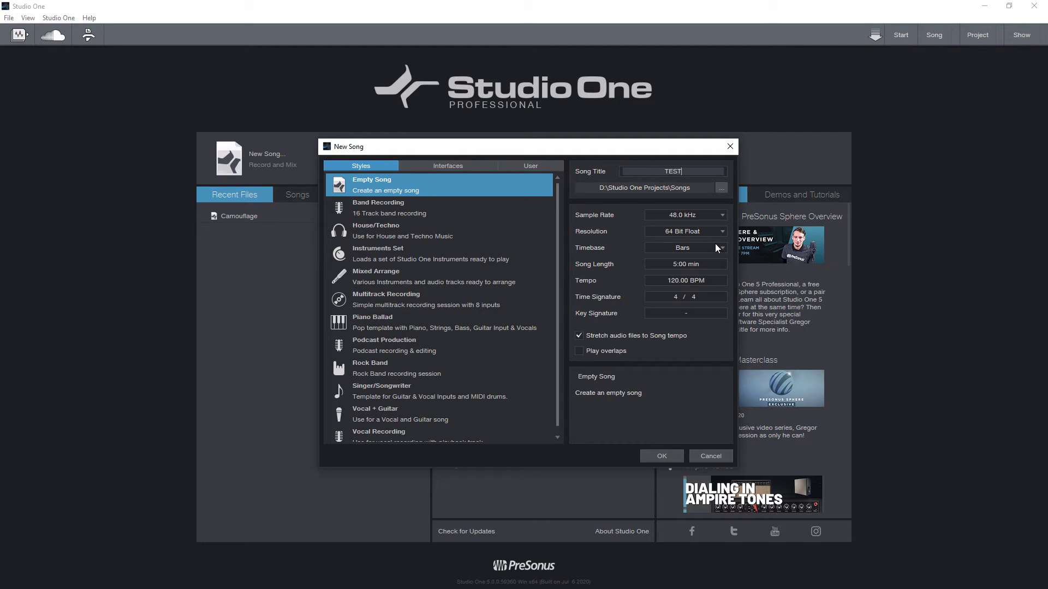
left_click(717, 230)
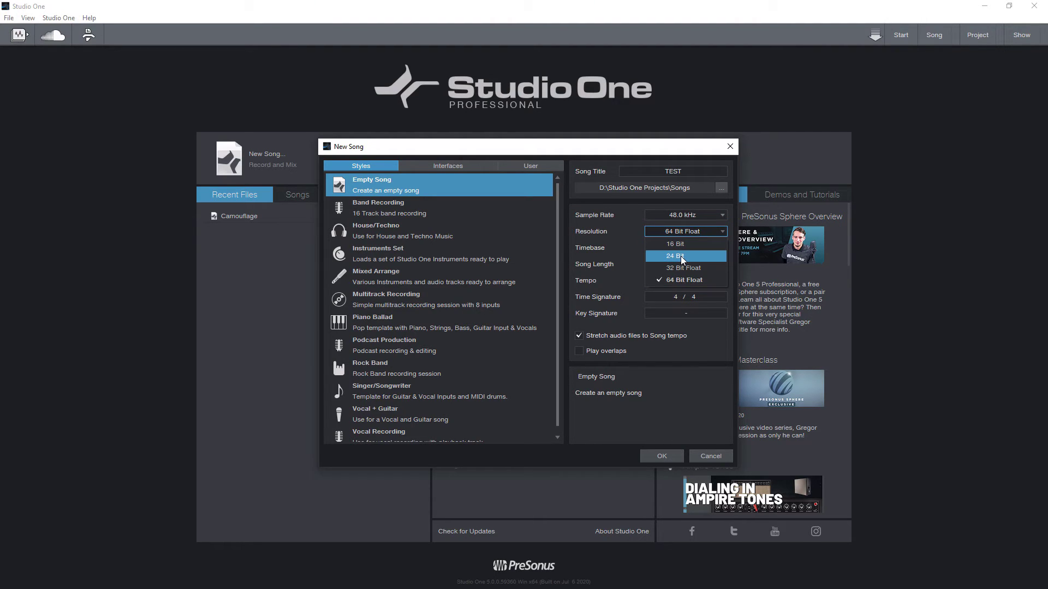
left_click(633, 215)
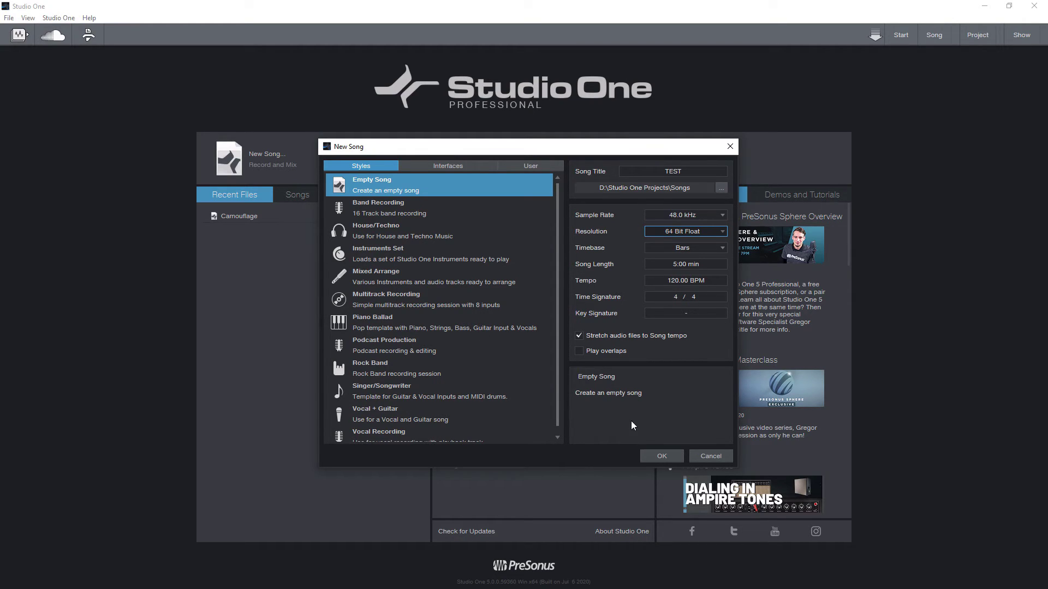
- Create the song TEST and add one mono track named 'Audio Track' recording from Input L
left_click(655, 458)
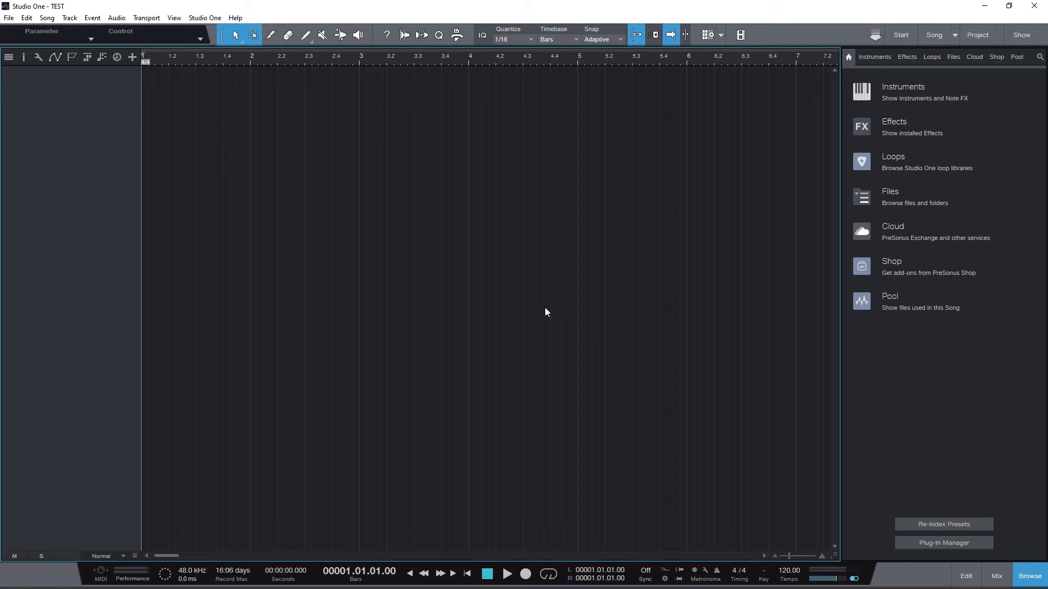
right_click(47, 130)
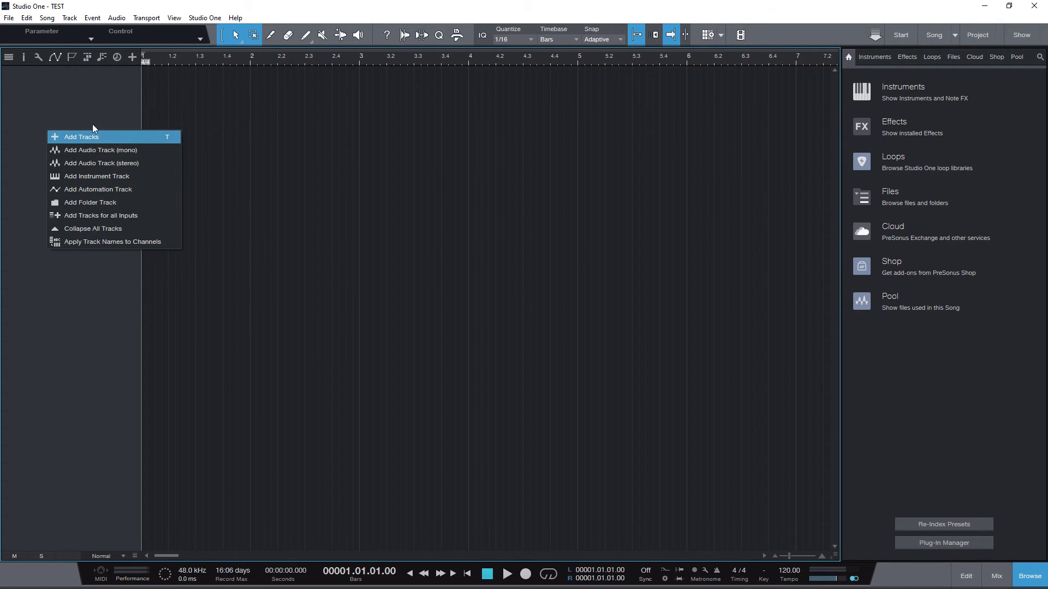
left_click(68, 113)
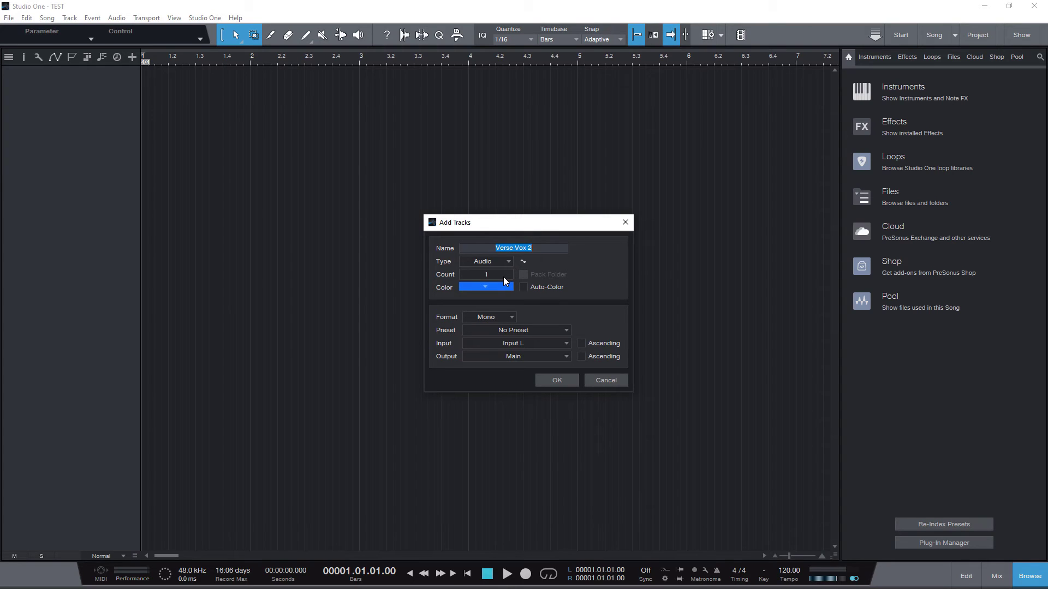
type("Audio Track")
left_click(490, 288)
left_click(575, 261)
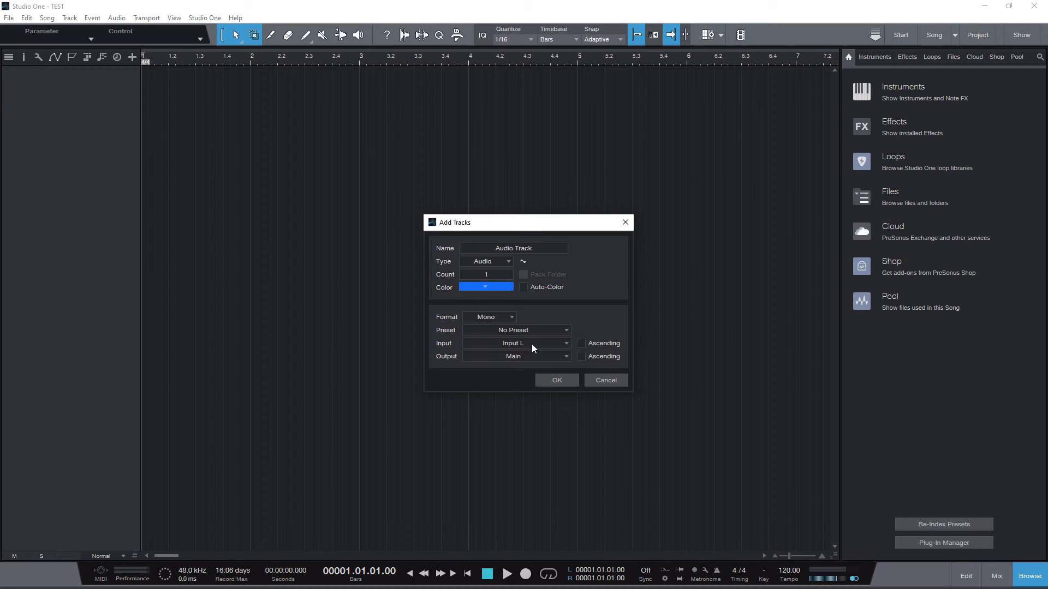
left_click(566, 344)
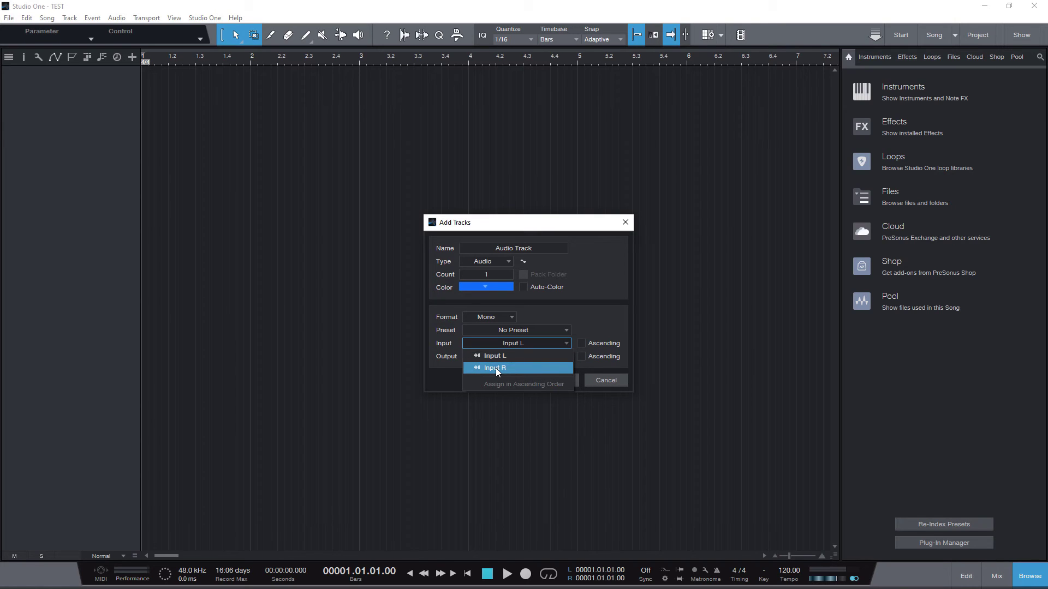
left_click(587, 309)
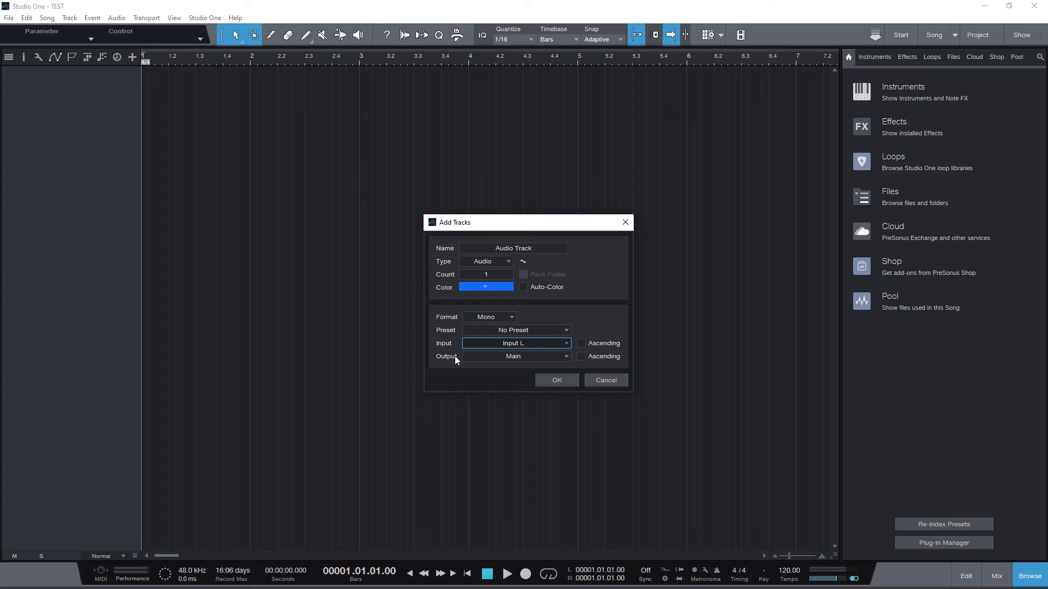
left_click(558, 380)
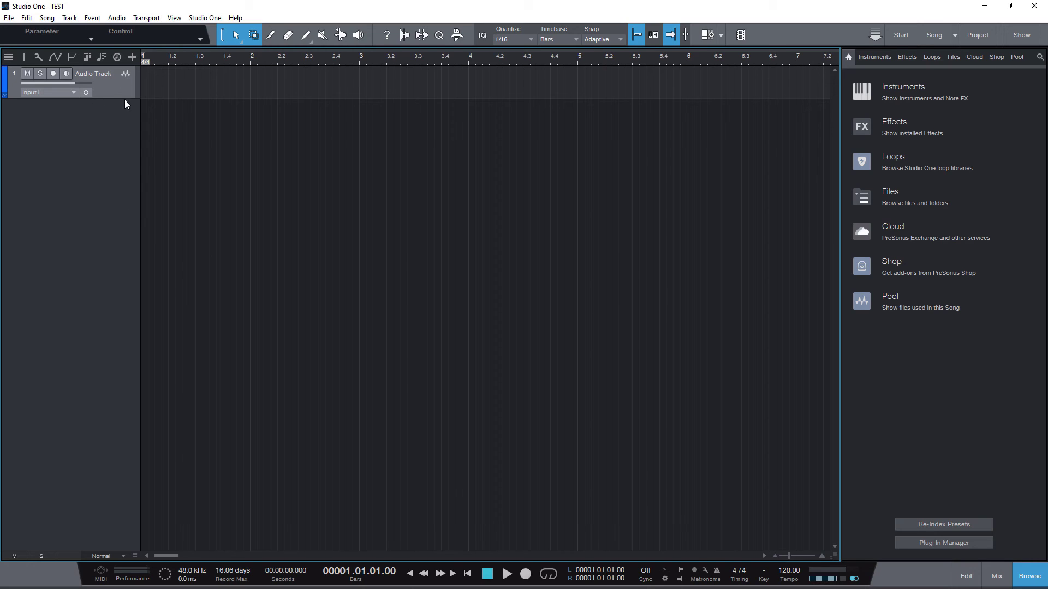
- Record-arm the Audio Track so its input is monitored
left_click(52, 74)
- Drag PreSonus Impact from the Instruments browser into the arrangement to create an Impact XT track
left_click(872, 56)
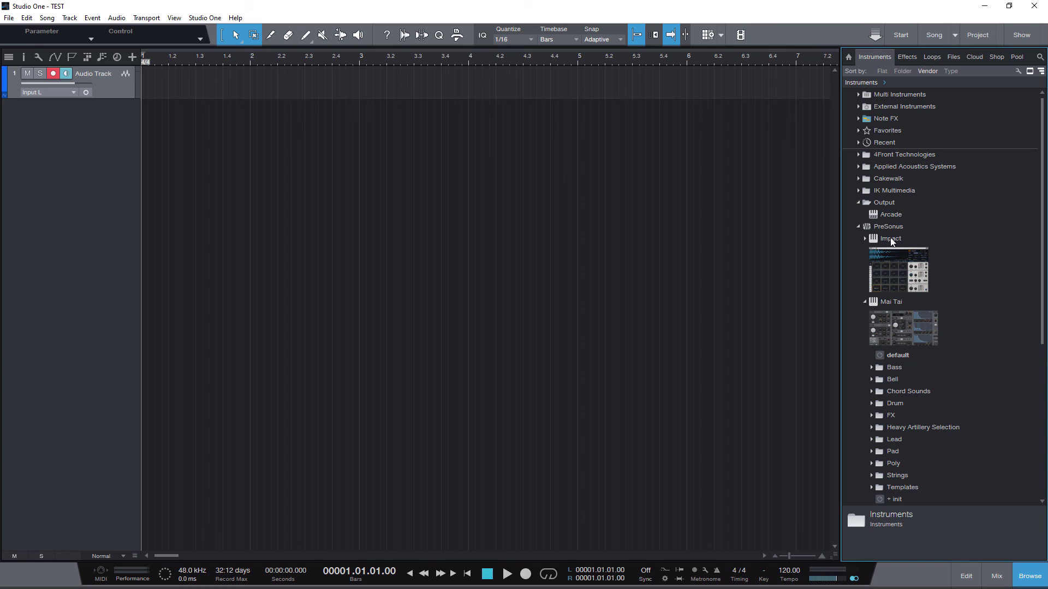
left_click_drag(895, 272, 67, 138)
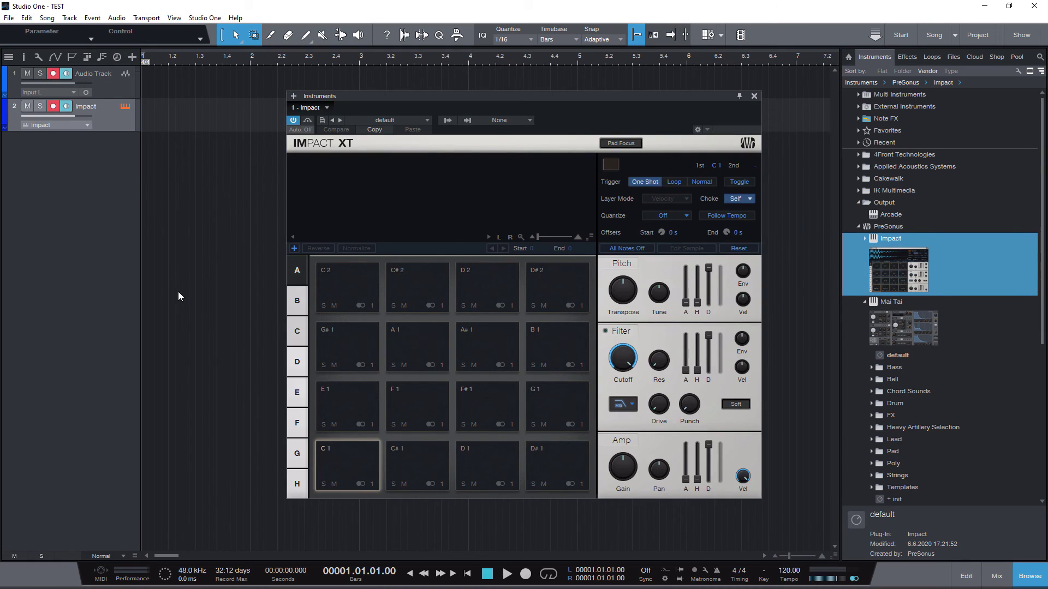